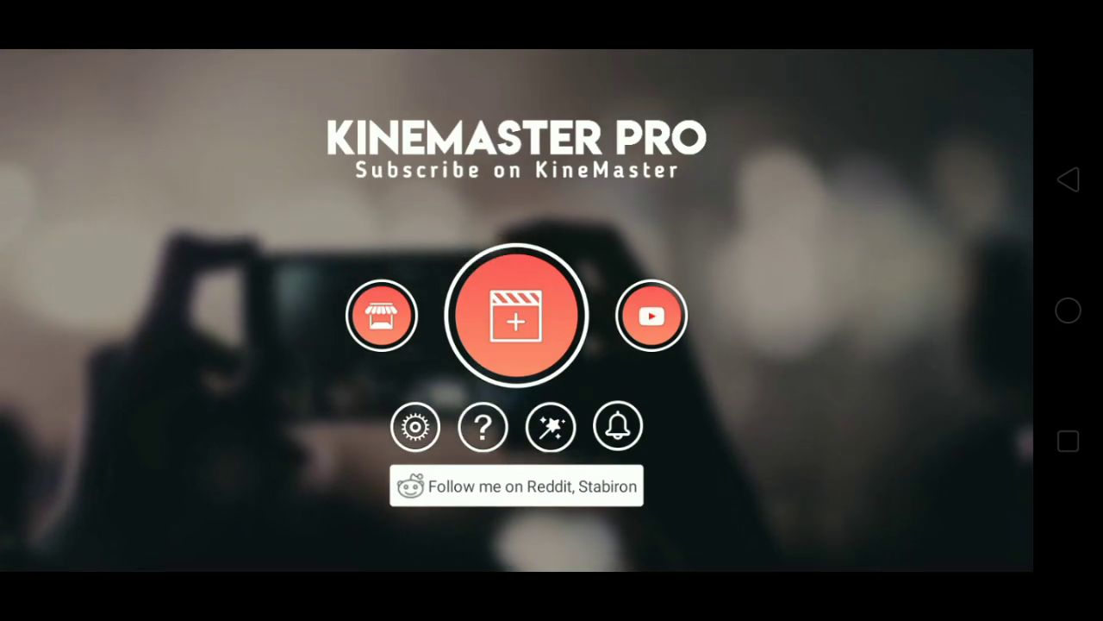
# Create a 1:1 project and add the cartoon couple image from NGP Pictures.
pyautogui.click(516, 316)
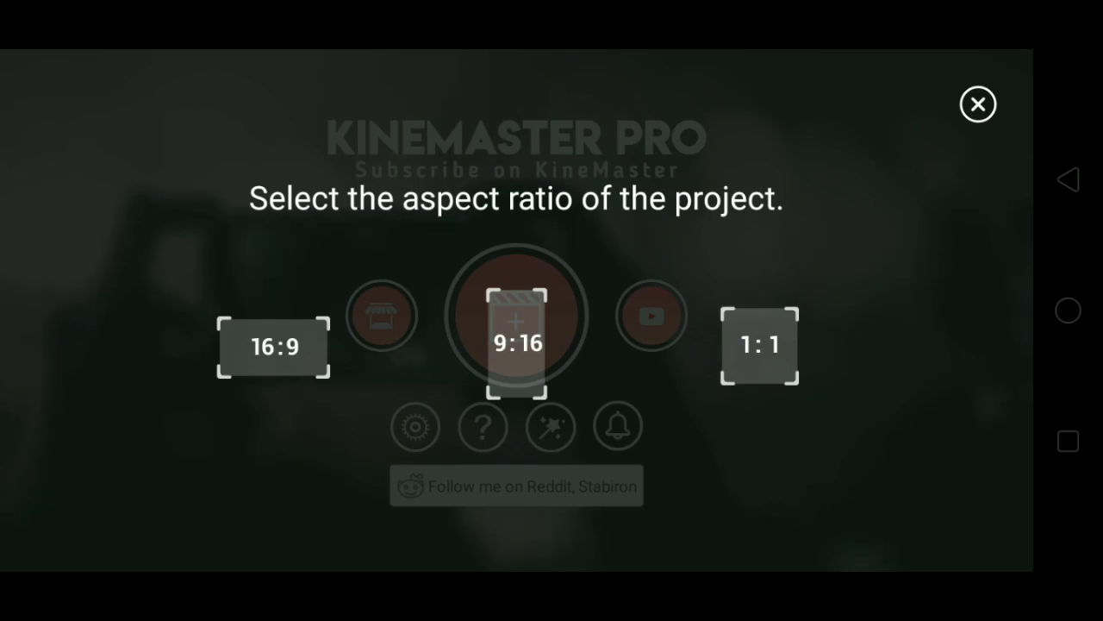
pyautogui.press('Escape')
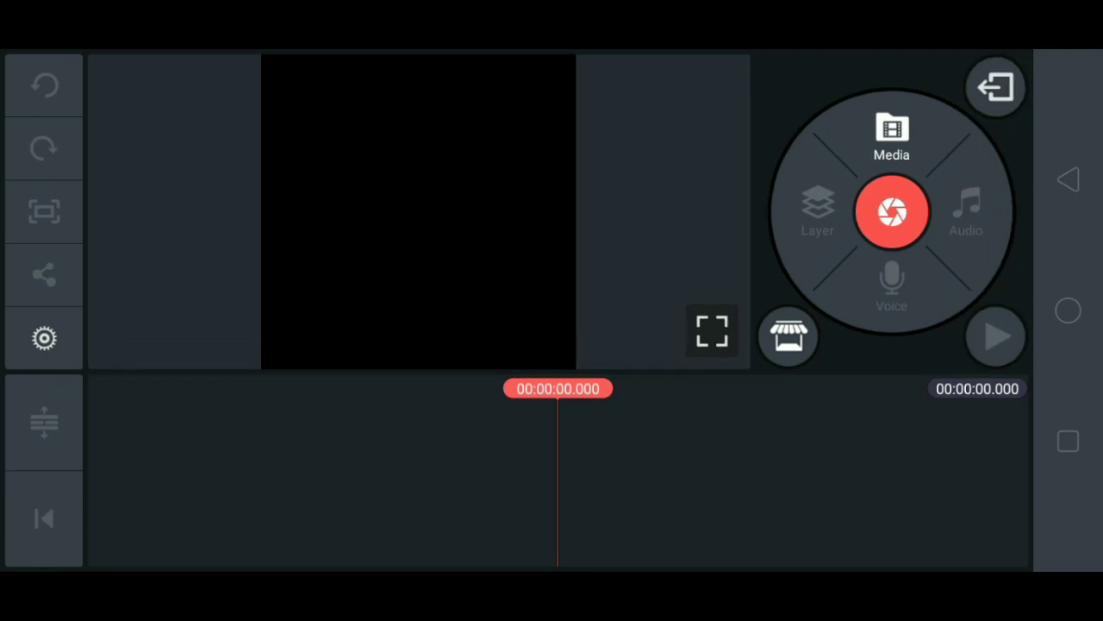
pyautogui.click(891, 138)
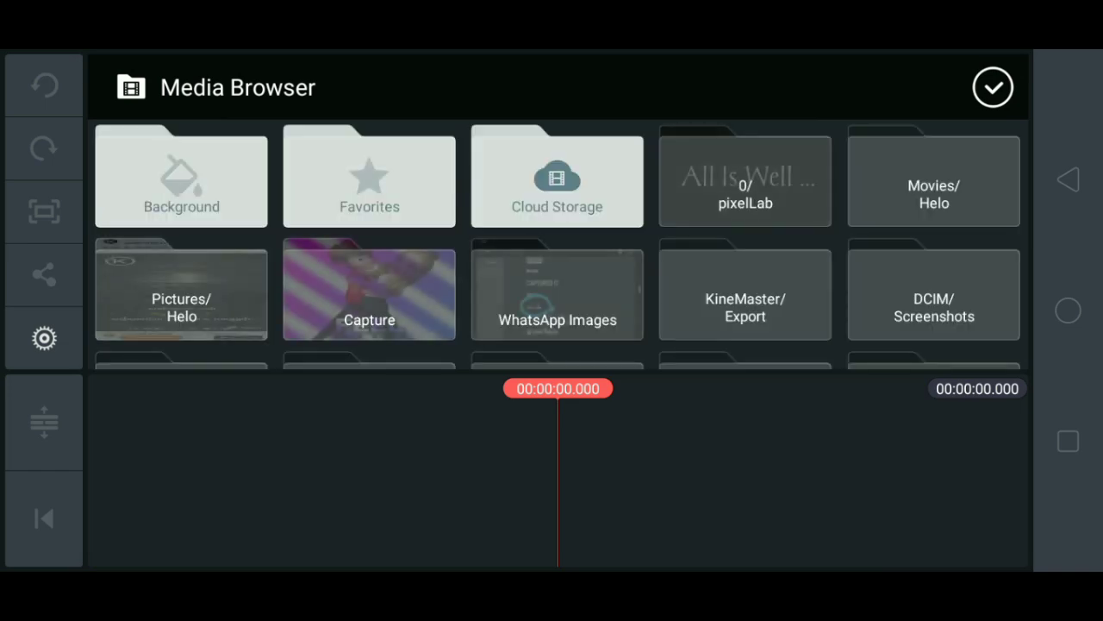
pyautogui.click(181, 181)
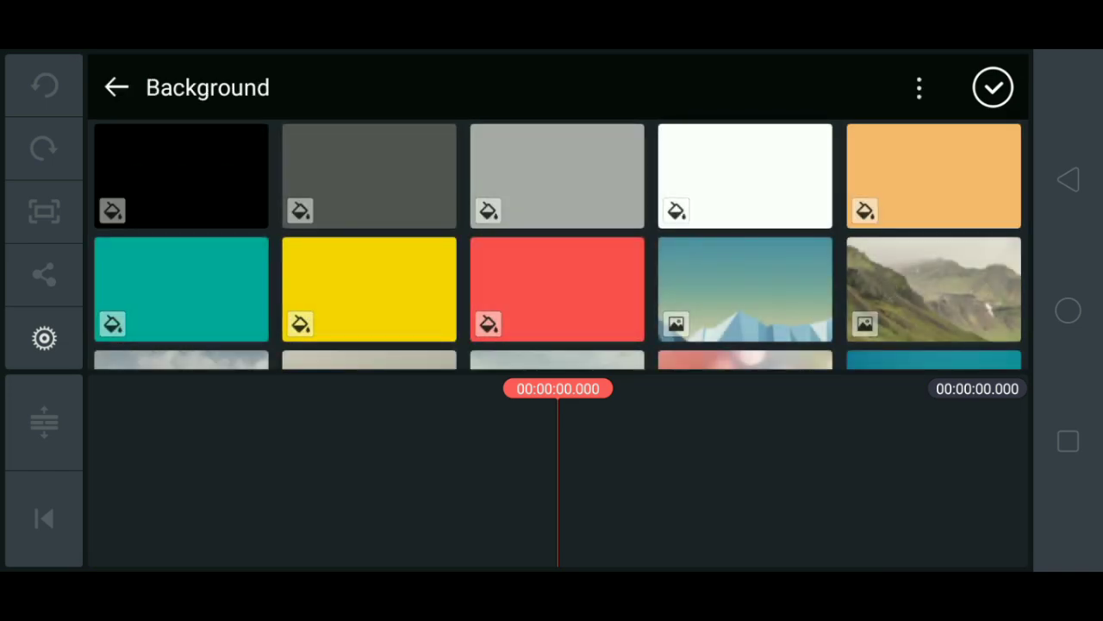
pyautogui.press('Escape')
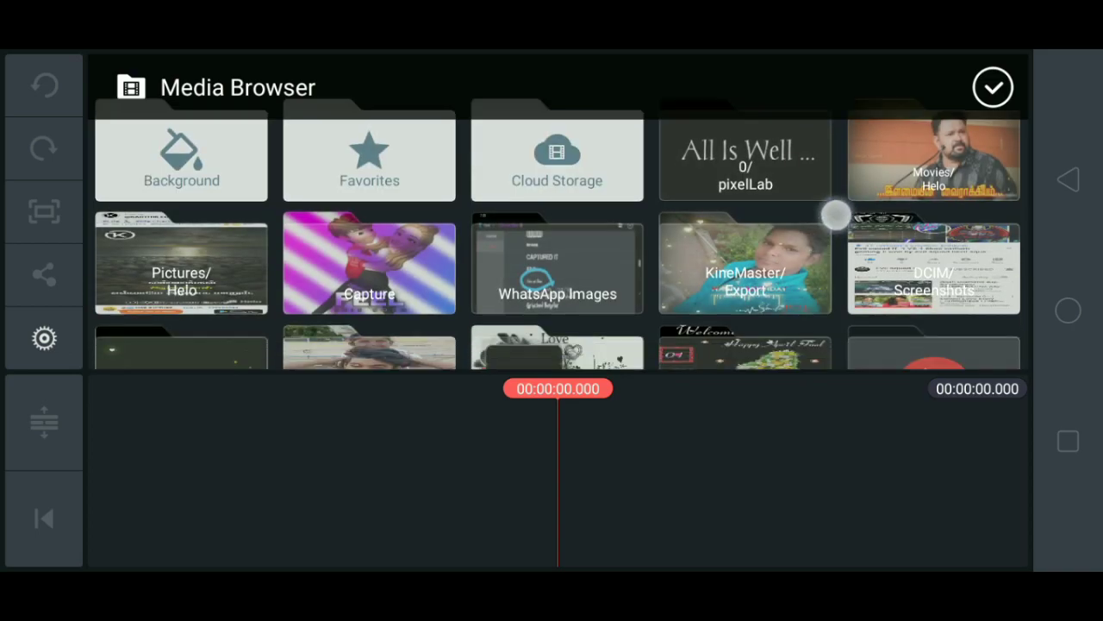
pyautogui.moveTo(836, 215)
pyautogui.mouseDown()
pyautogui.moveTo(873, 134)
pyautogui.moveTo(826, 310)
pyautogui.mouseUp()
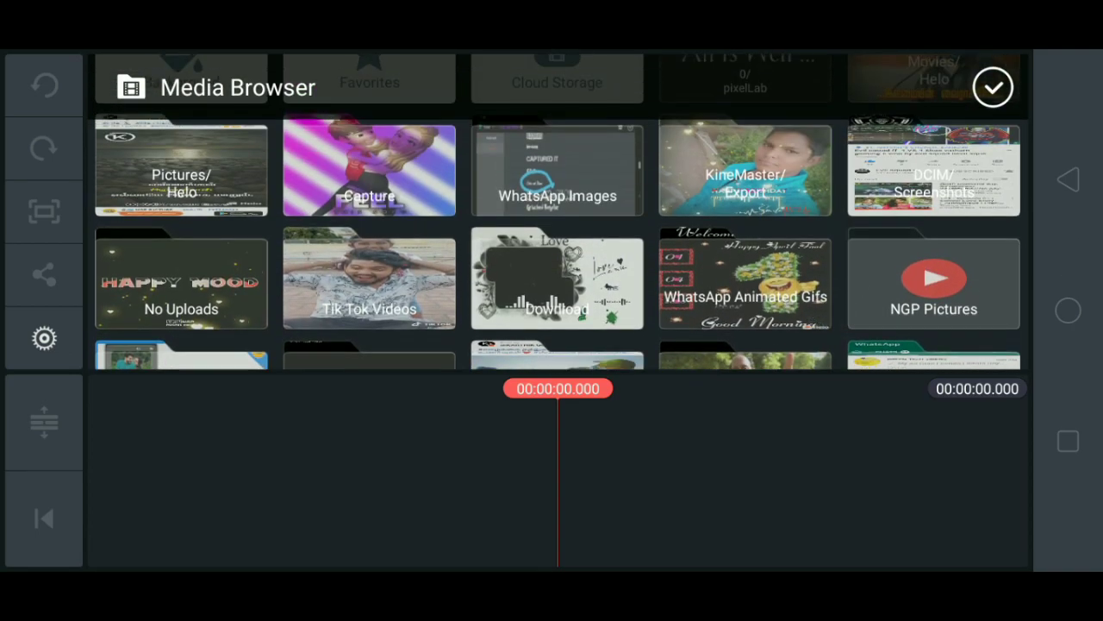
pyautogui.moveTo(824, 242); pyautogui.dragTo(823, 367)
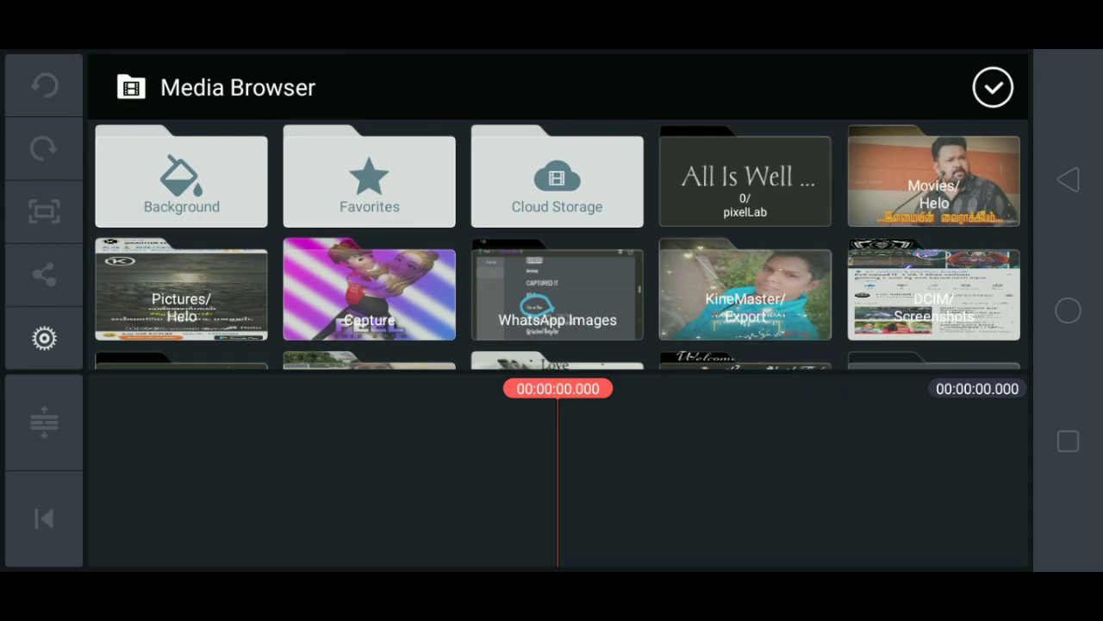
pyautogui.scroll(-3, 557, 238)
pyautogui.moveTo(977, 248); pyautogui.dragTo(977, 141)
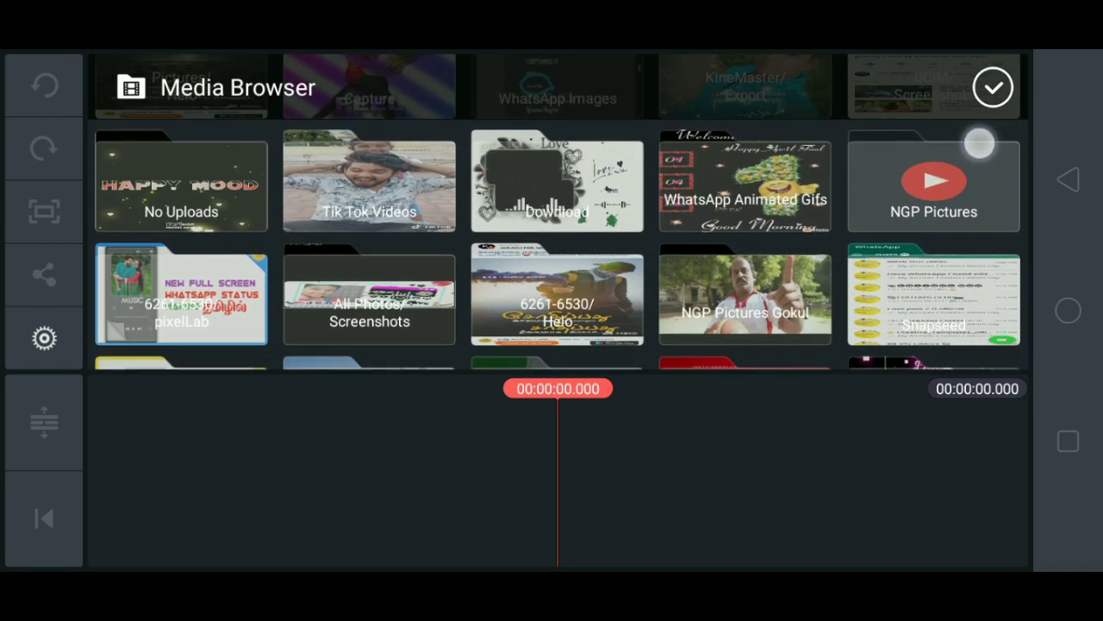
pyautogui.scroll(-5, 922, 176)
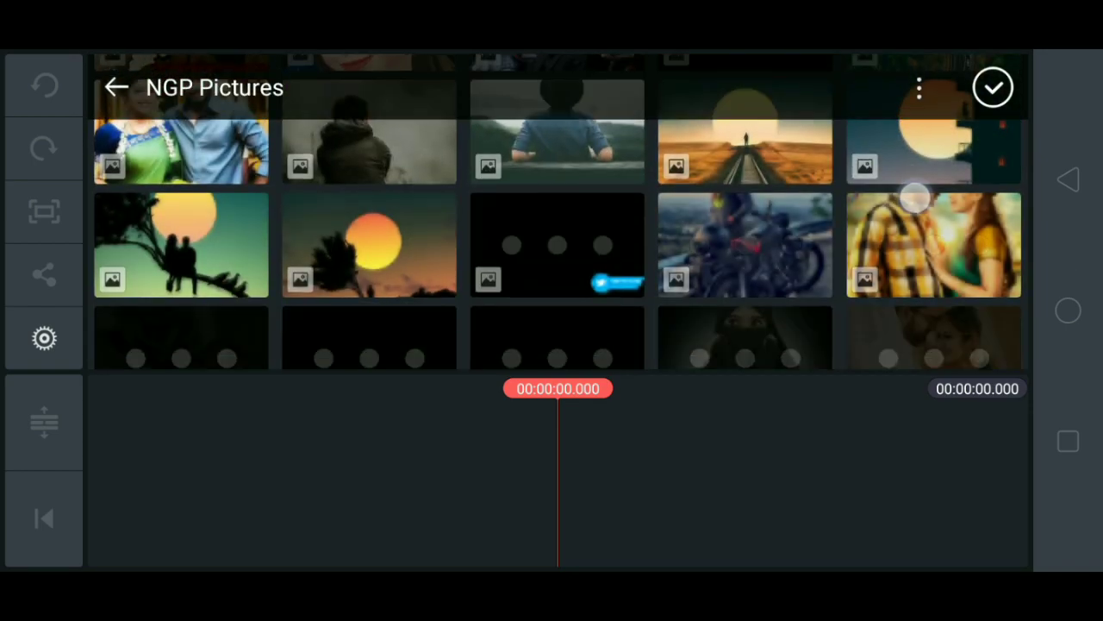
pyautogui.scroll(-5, 916, 197)
pyautogui.scroll(-5, 912, 195)
pyautogui.moveTo(919, 177); pyautogui.dragTo(879, 278)
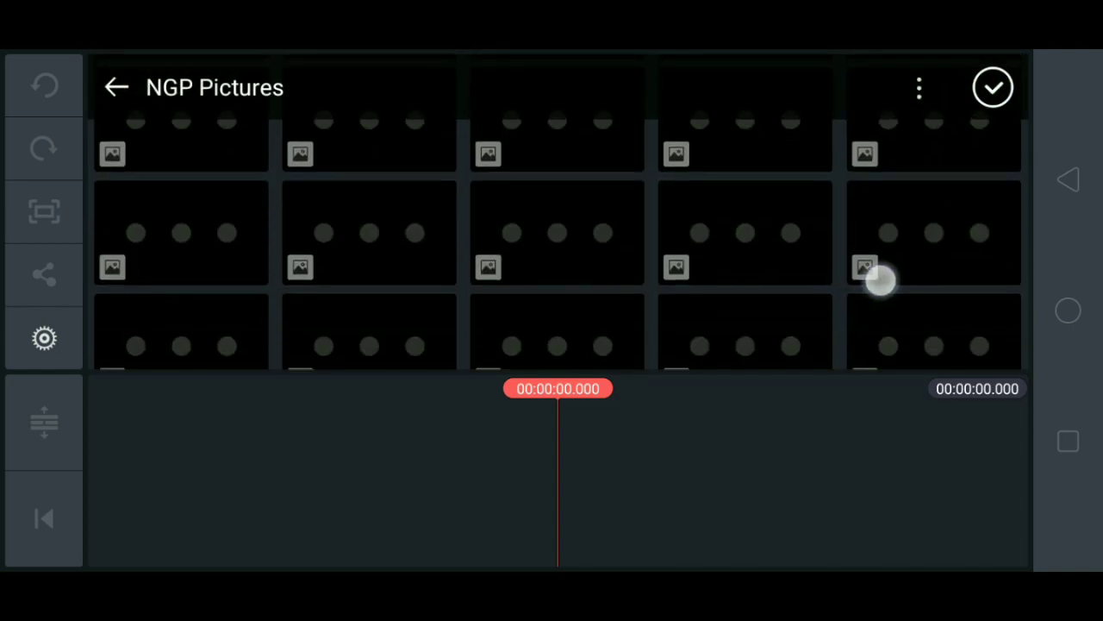
pyautogui.scroll(-5, 849, 254)
pyautogui.scroll(-2, 899, 147)
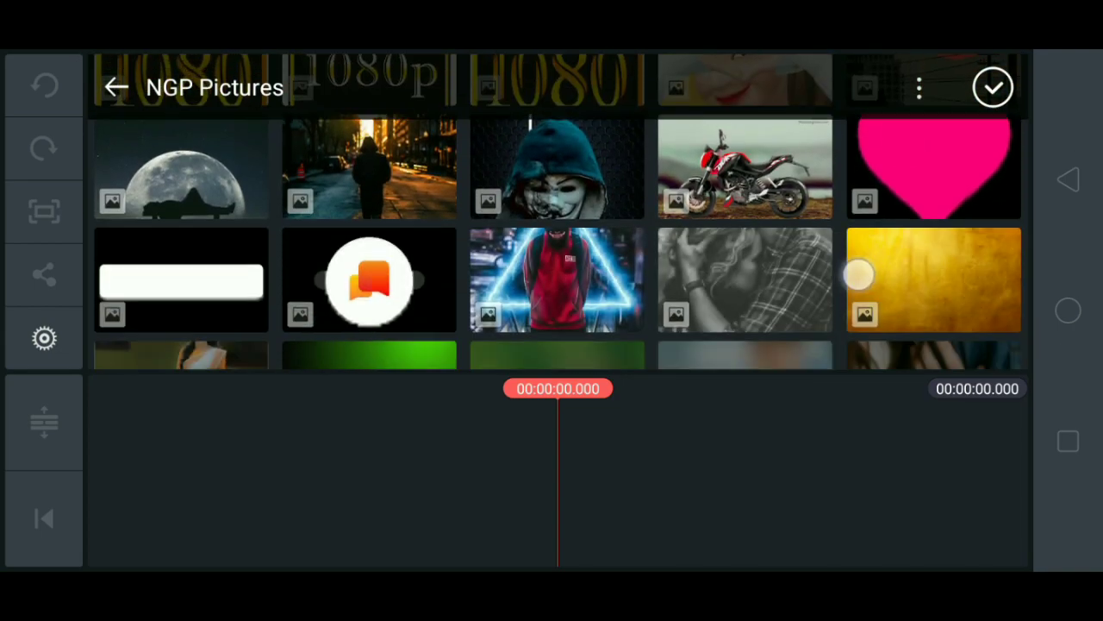
pyautogui.scroll(2, 857, 273)
pyautogui.scroll(-2, 836, 388)
pyautogui.scroll(-5, 932, 55)
pyautogui.scroll(-3, 914, 172)
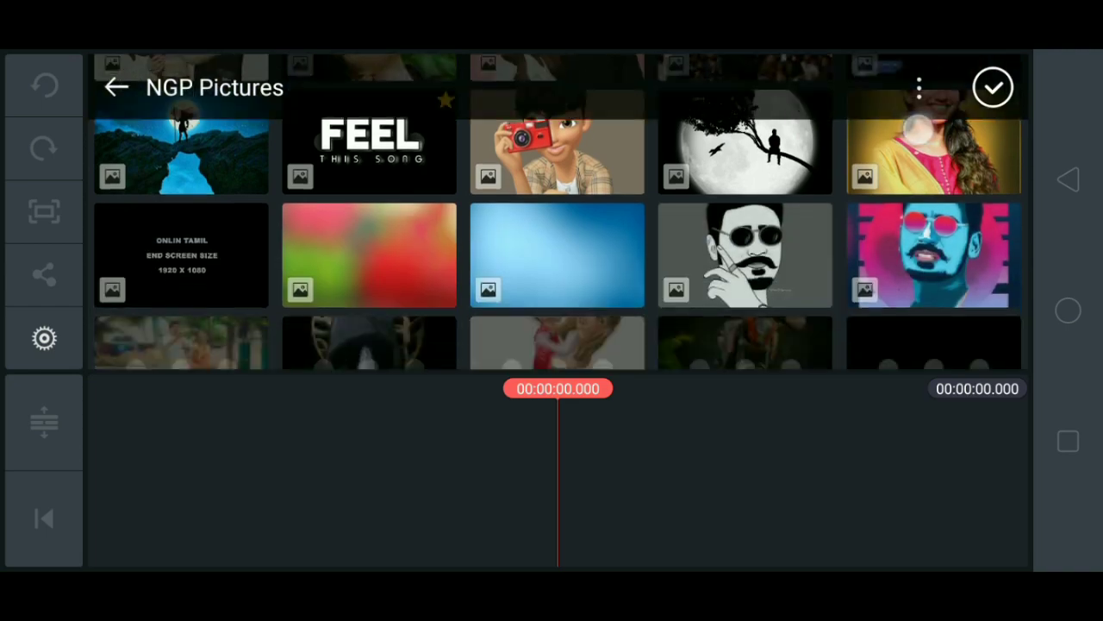
pyautogui.scroll(3, 897, 239)
pyautogui.scroll(-2, 896, 239)
pyautogui.scroll(-3, 916, 123)
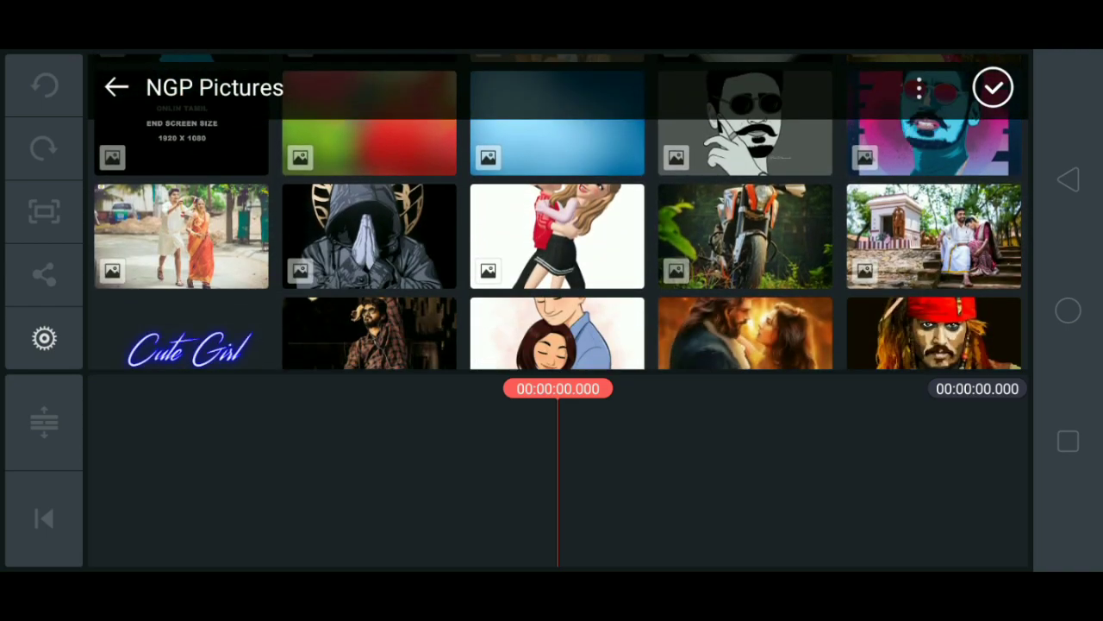
pyautogui.click(583, 247)
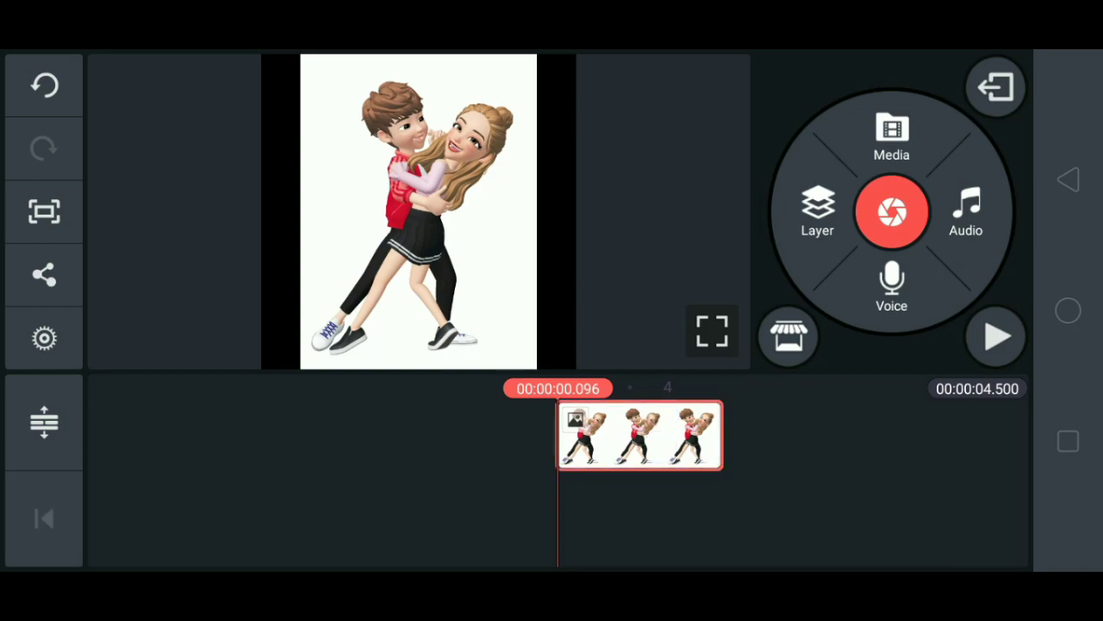
# Zoom the couple clip to fill the square frame, with identical start and end framing.
pyautogui.click(639, 436)
pyautogui.click(980, 155)
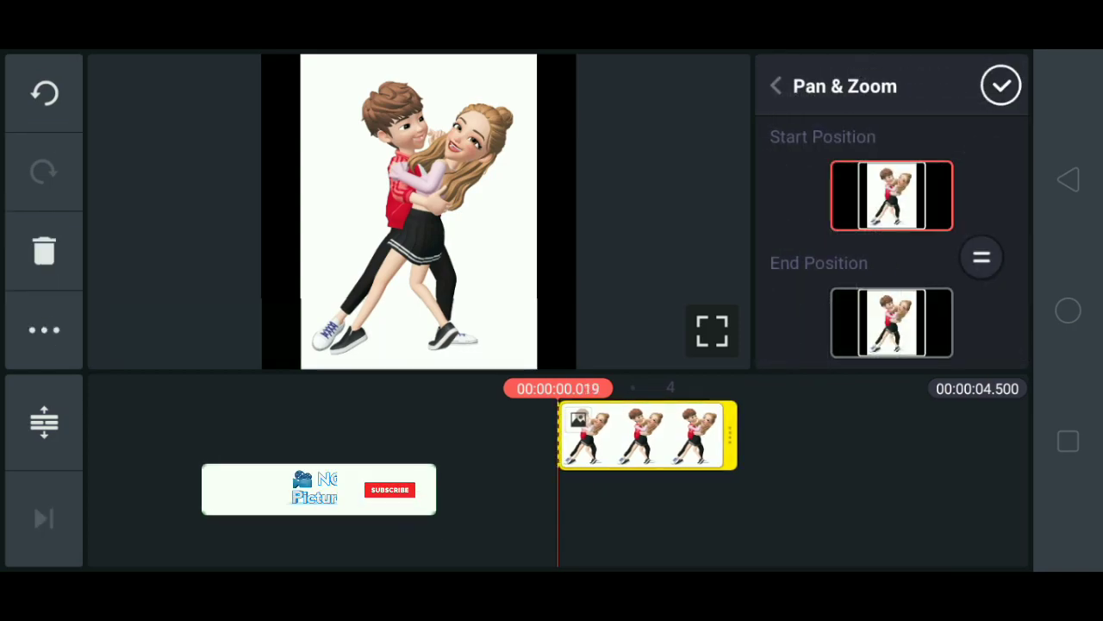
pyautogui.scroll(2, 492, 228)
pyautogui.scroll(2, 492, 244)
pyautogui.scroll(2, 492, 240)
pyautogui.scroll(2, 491, 245)
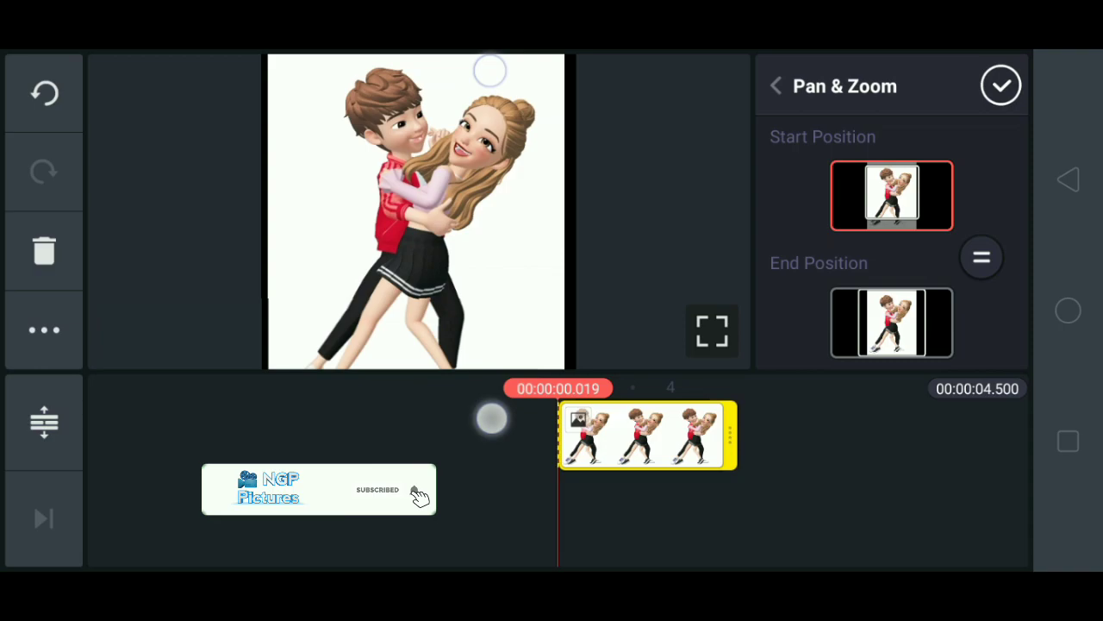
pyautogui.scroll(1, 492, 419)
pyautogui.scroll(1, 492, 428)
pyautogui.scroll(1, 495, 441)
pyautogui.scroll(1, 498, 453)
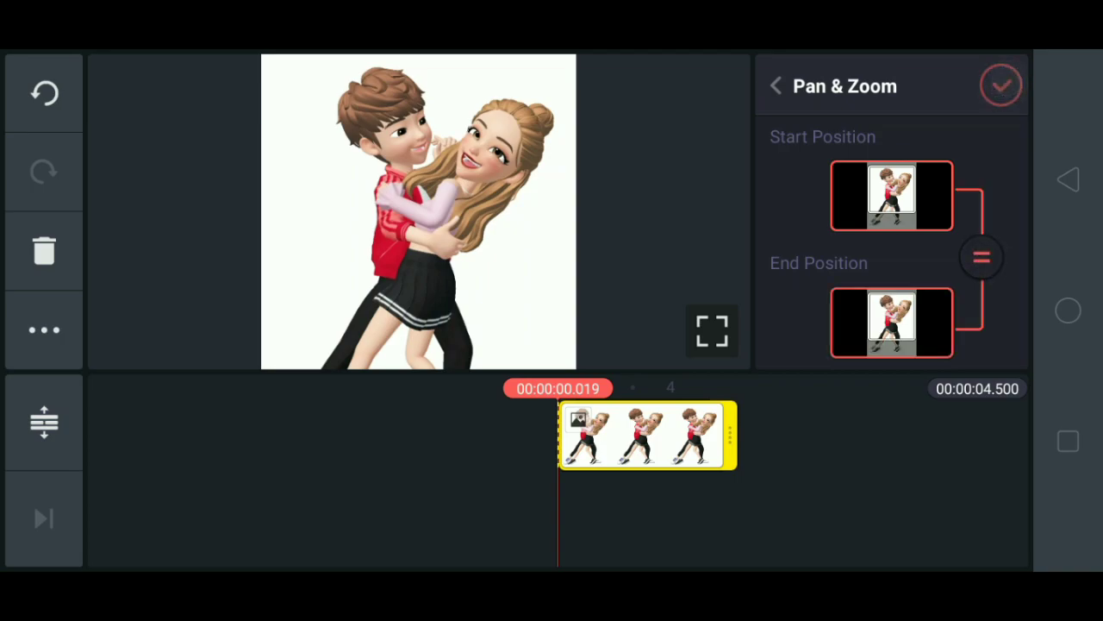
pyautogui.click(1000, 86)
pyautogui.click(668, 434)
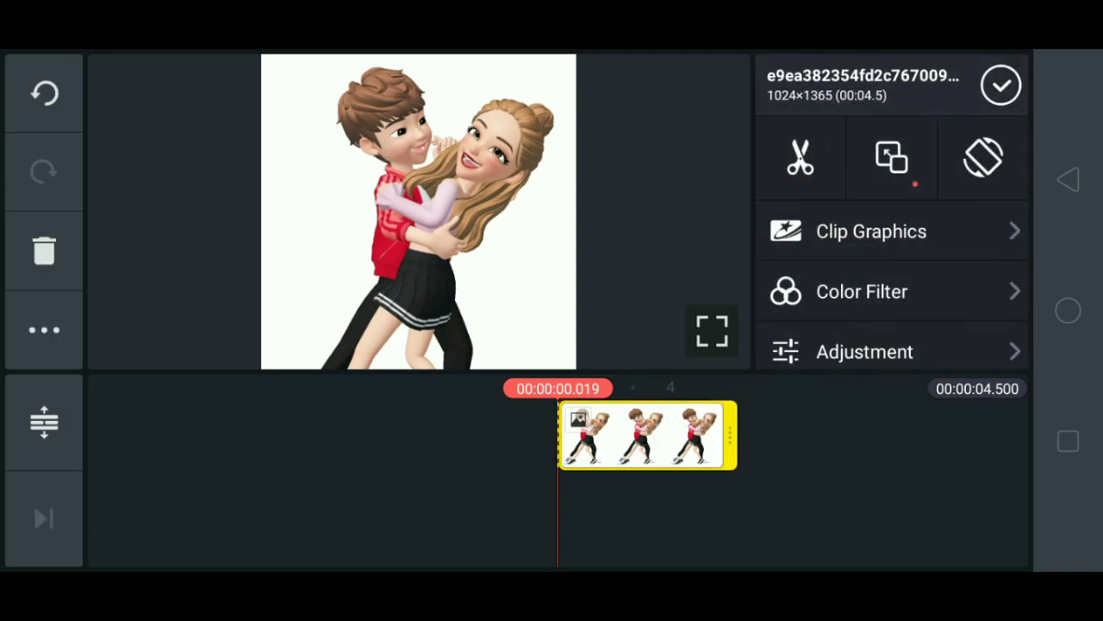
pyautogui.click(1001, 85)
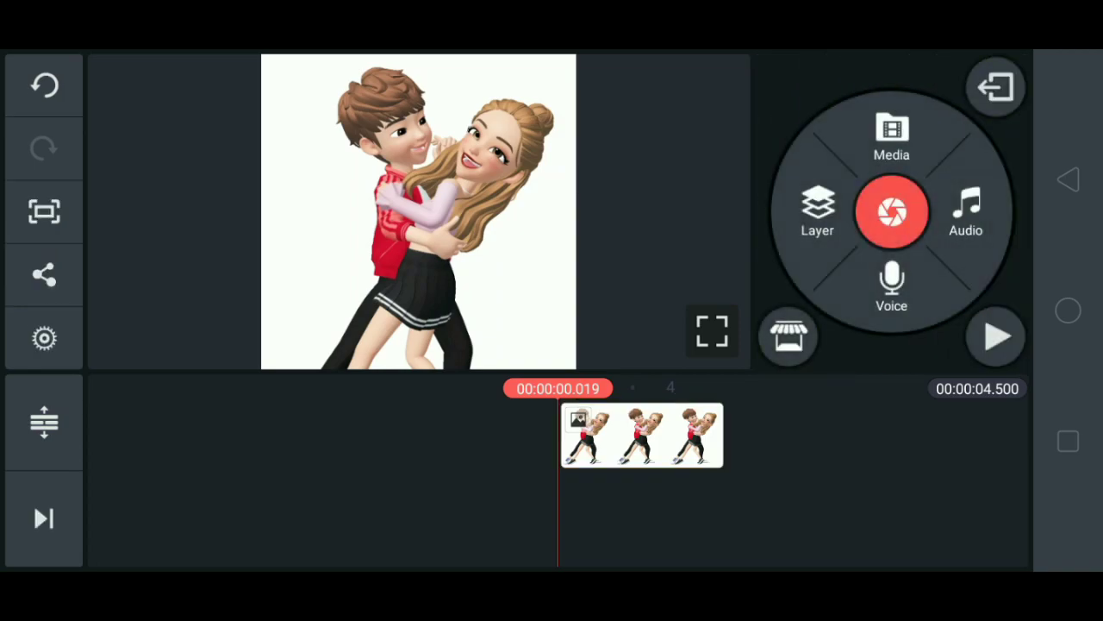
# Add a black image layer by mistake, then delete it.
pyautogui.click(818, 211)
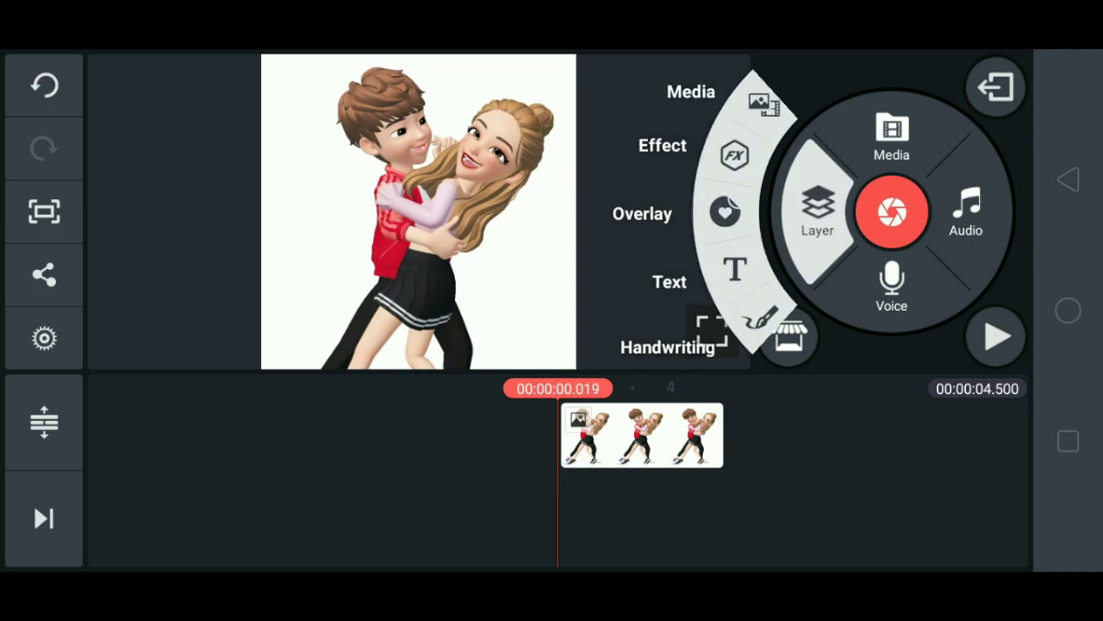
pyautogui.click(775, 93)
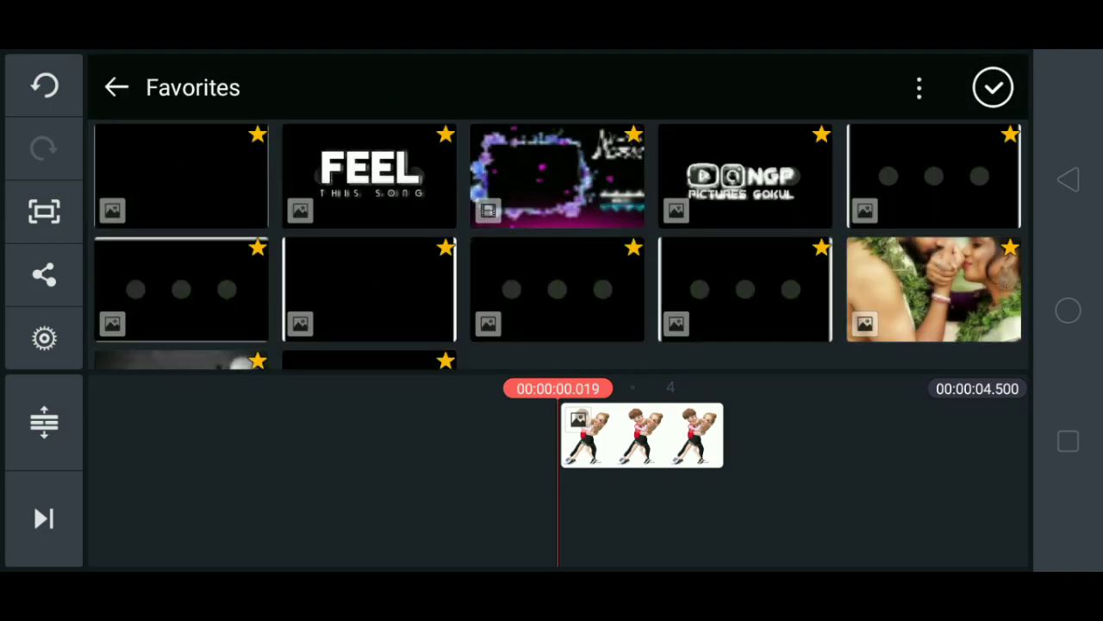
pyautogui.moveTo(731, 259); pyautogui.dragTo(770, 169)
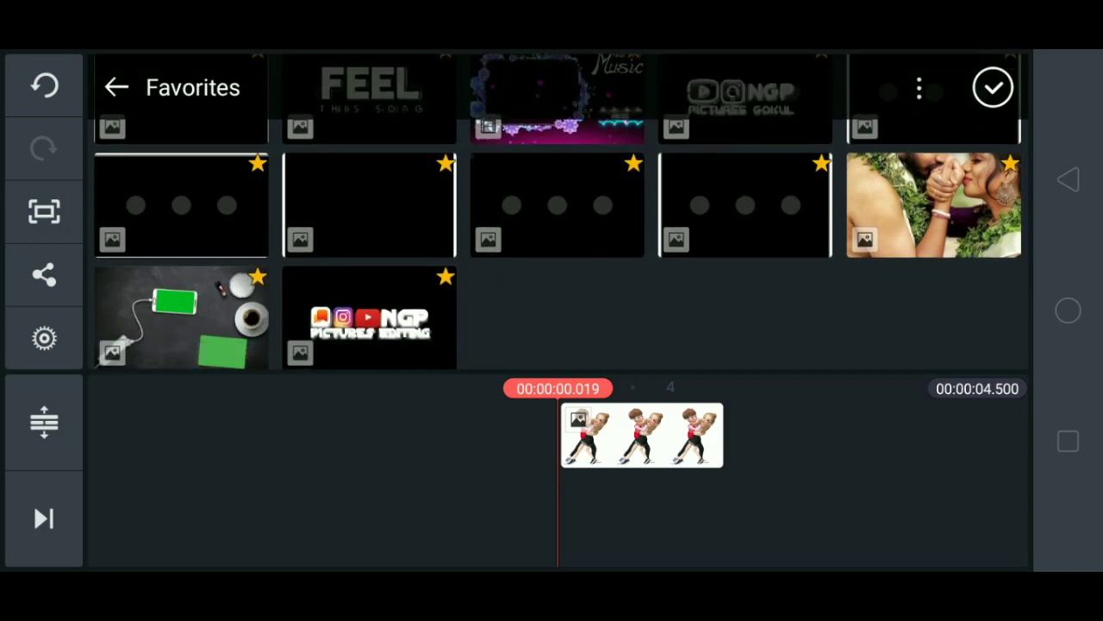
pyautogui.click(387, 219)
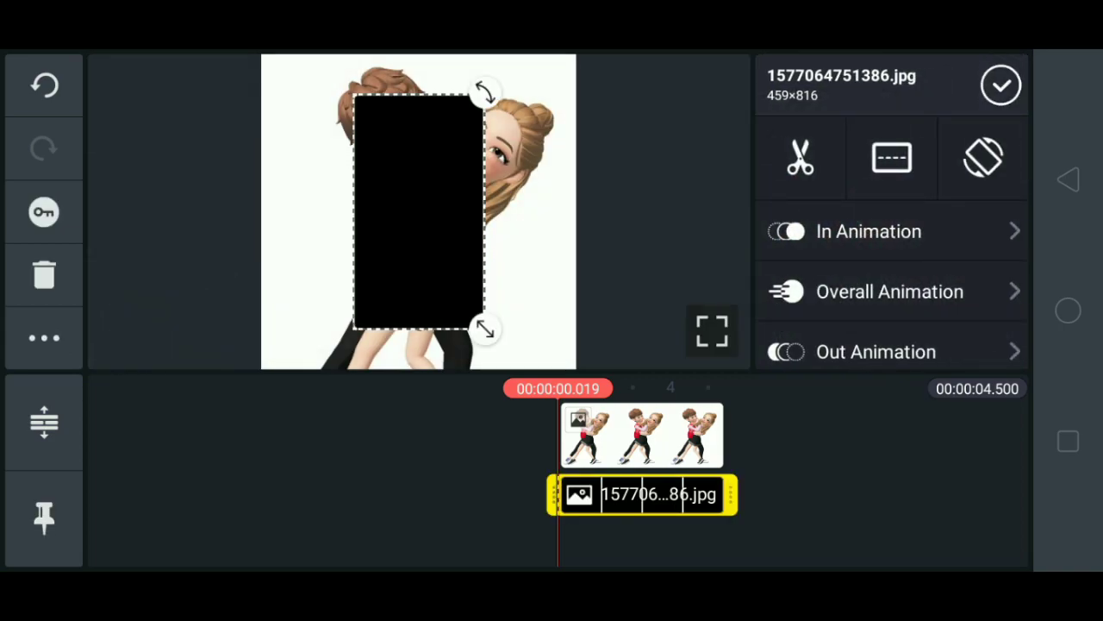
pyautogui.click(44, 274)
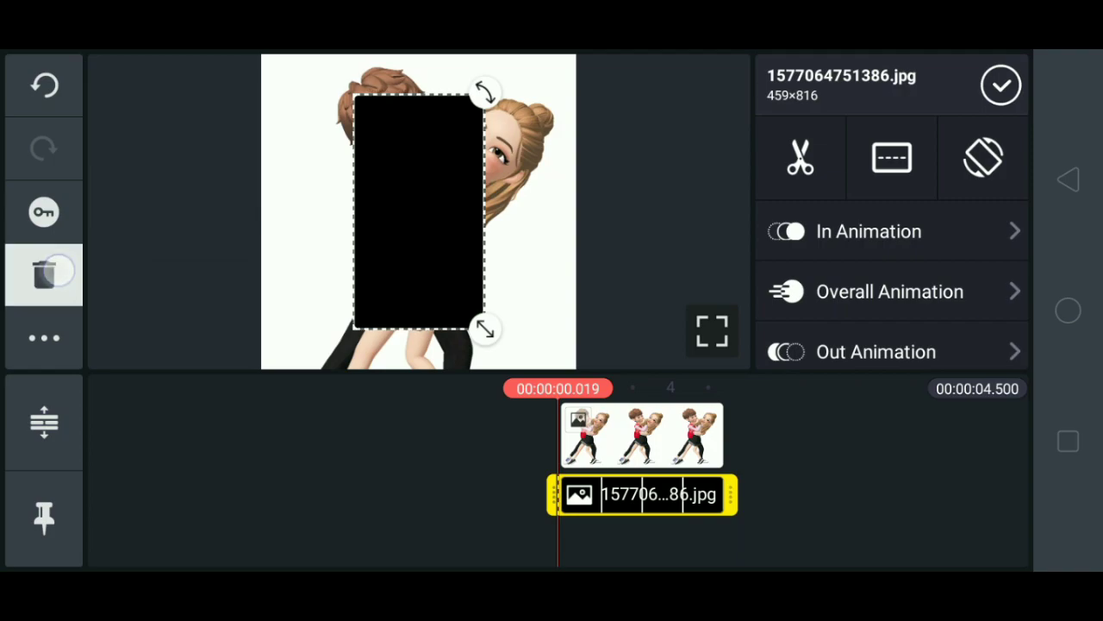
# Add border image 1.1.png from Favorites as a layer, leaving split screen Off.
pyautogui.click(817, 207)
pyautogui.click(780, 103)
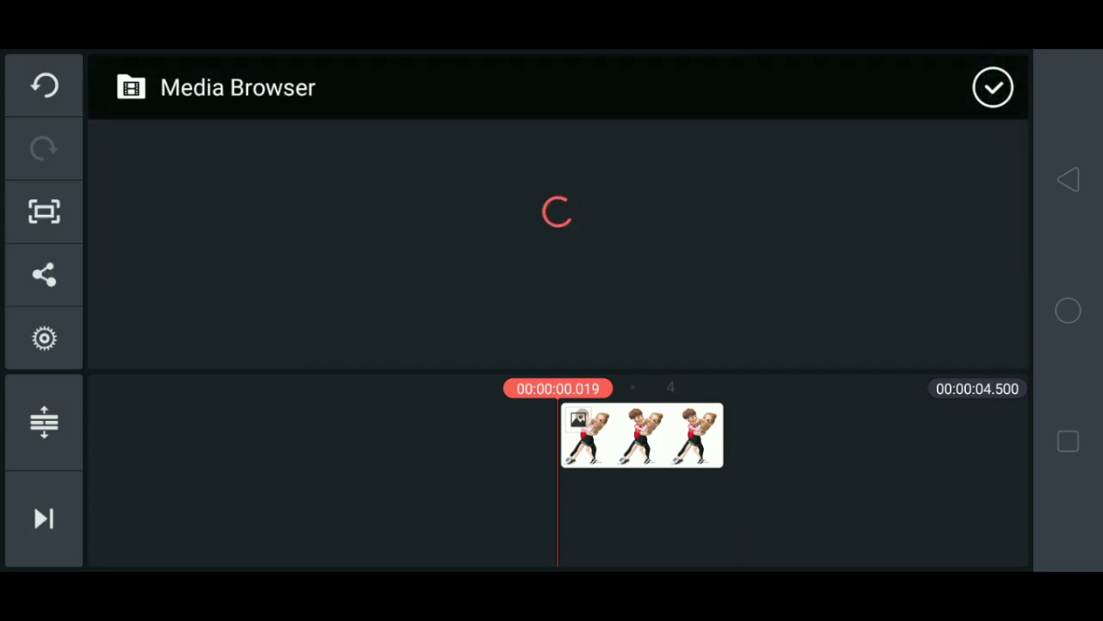
pyautogui.click(370, 173)
pyautogui.moveTo(797, 274); pyautogui.dragTo(812, 216)
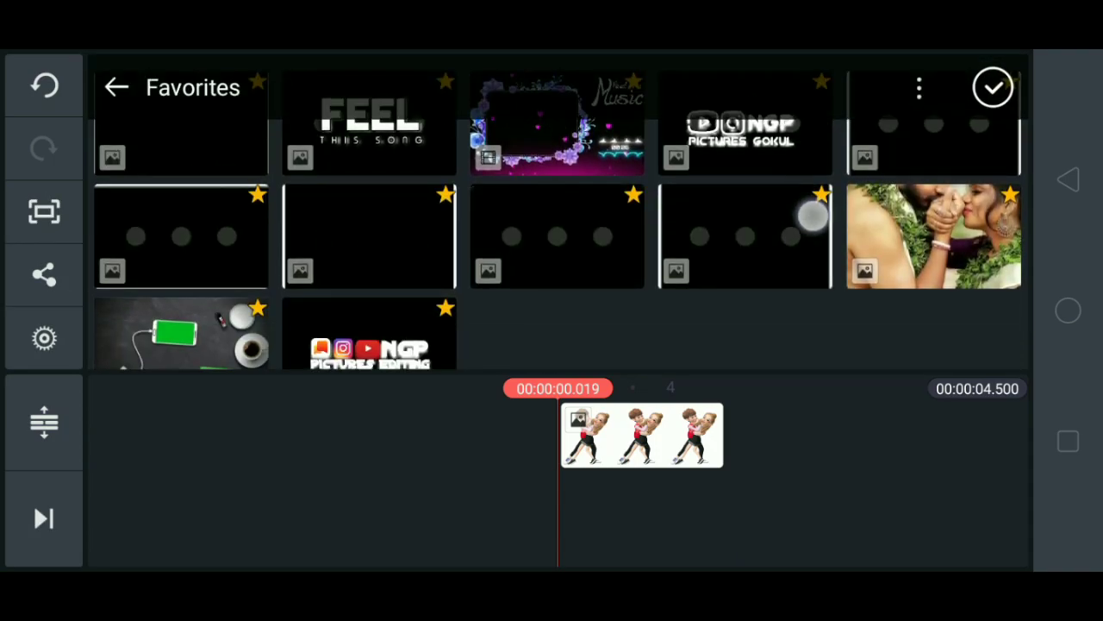
pyautogui.click(363, 189)
pyautogui.click(996, 211)
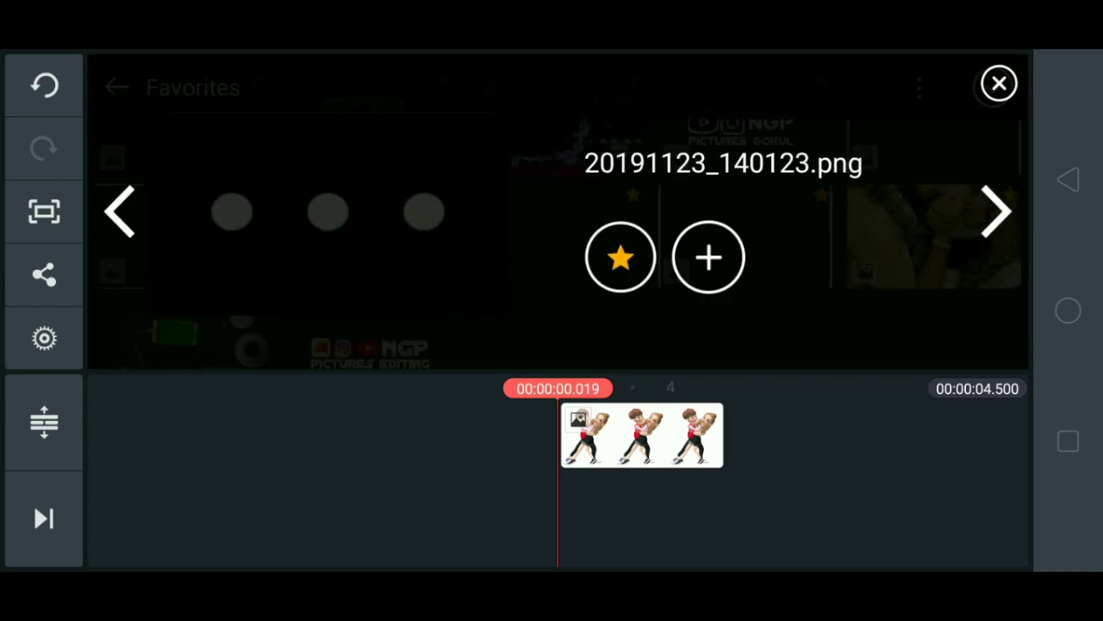
pyautogui.click(989, 209)
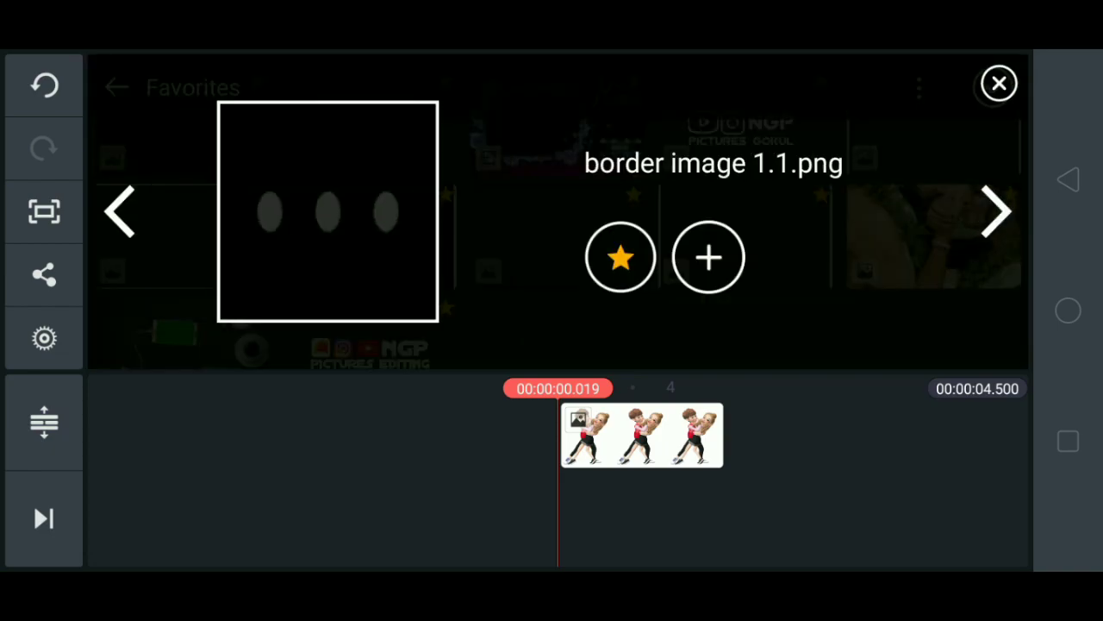
pyautogui.click(709, 257)
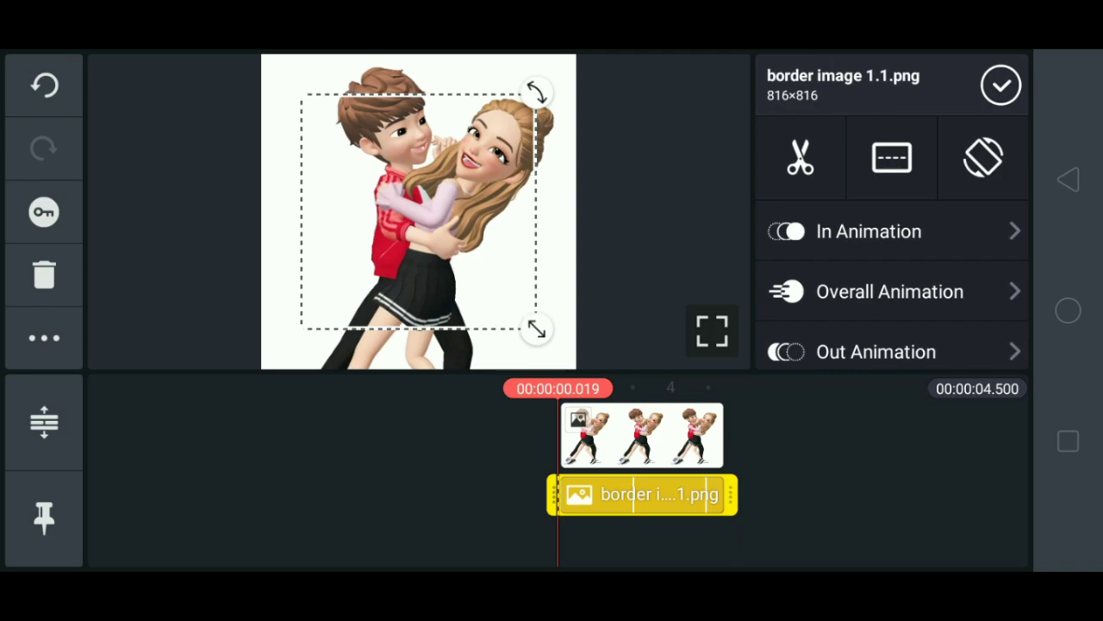
pyautogui.click(892, 157)
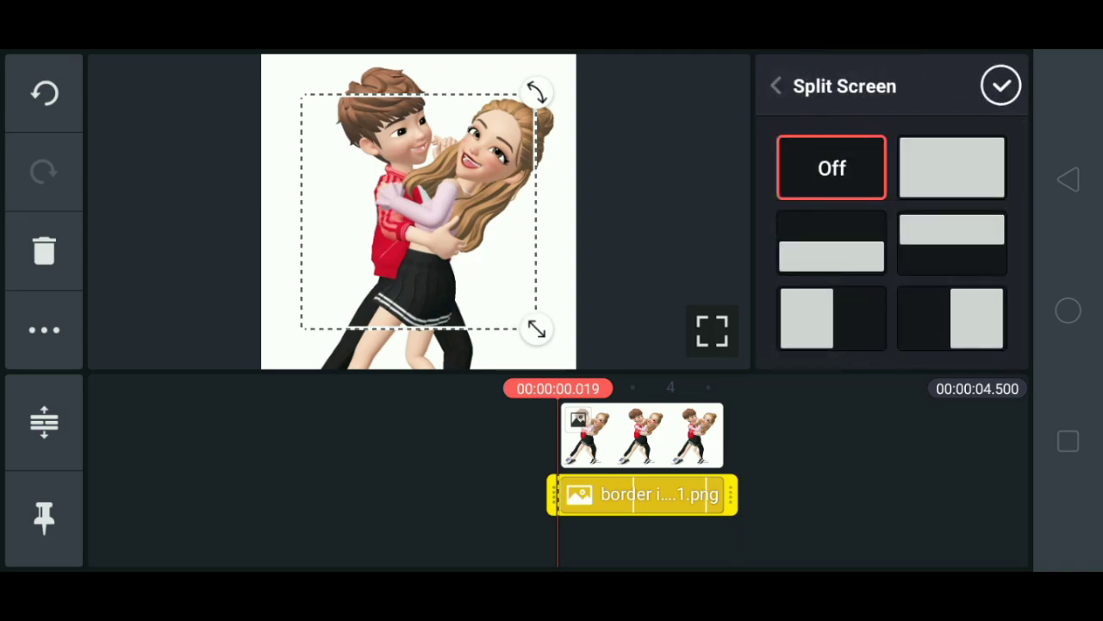
pyautogui.click(1000, 85)
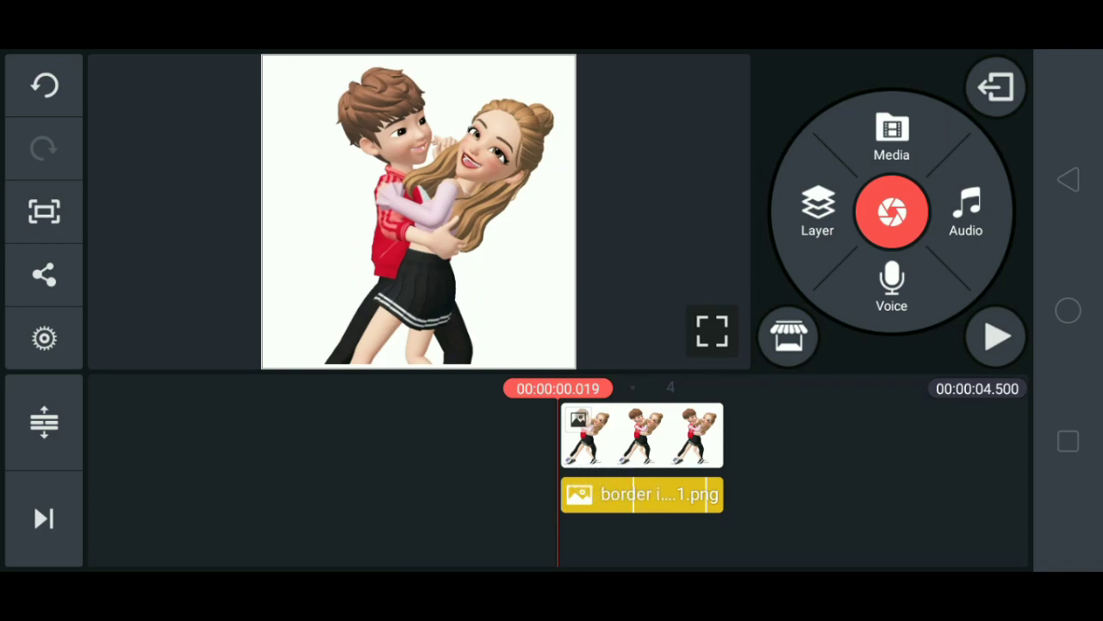
# Add the orange gradient clip from the temperate folder as a full-frame split-screen layer.
pyautogui.click(817, 211)
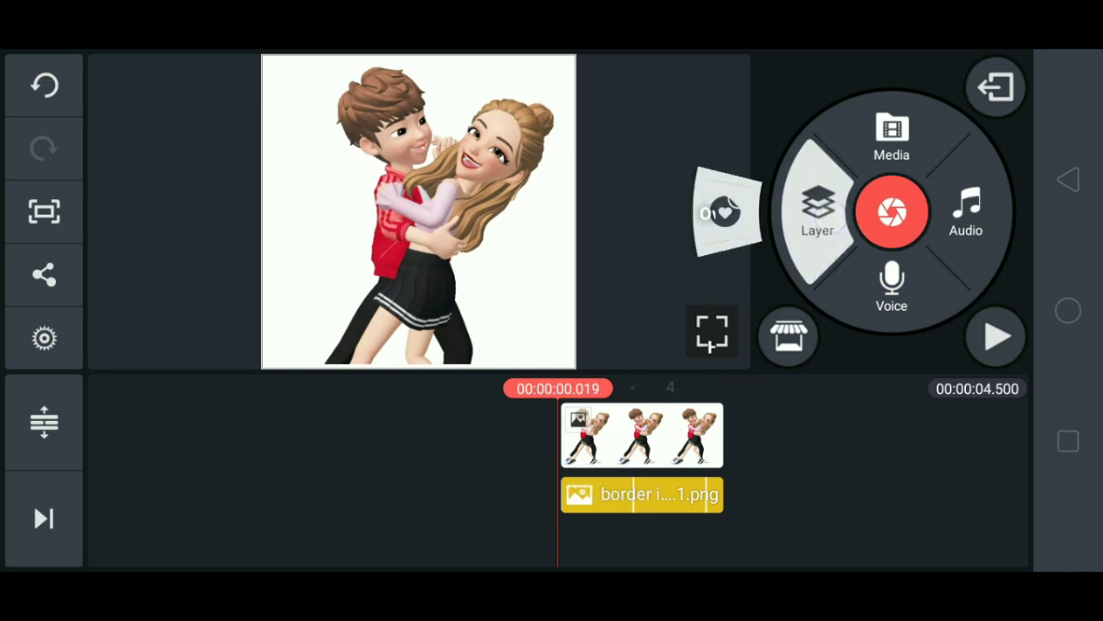
pyautogui.click(781, 116)
pyautogui.scroll(-2, 557, 237)
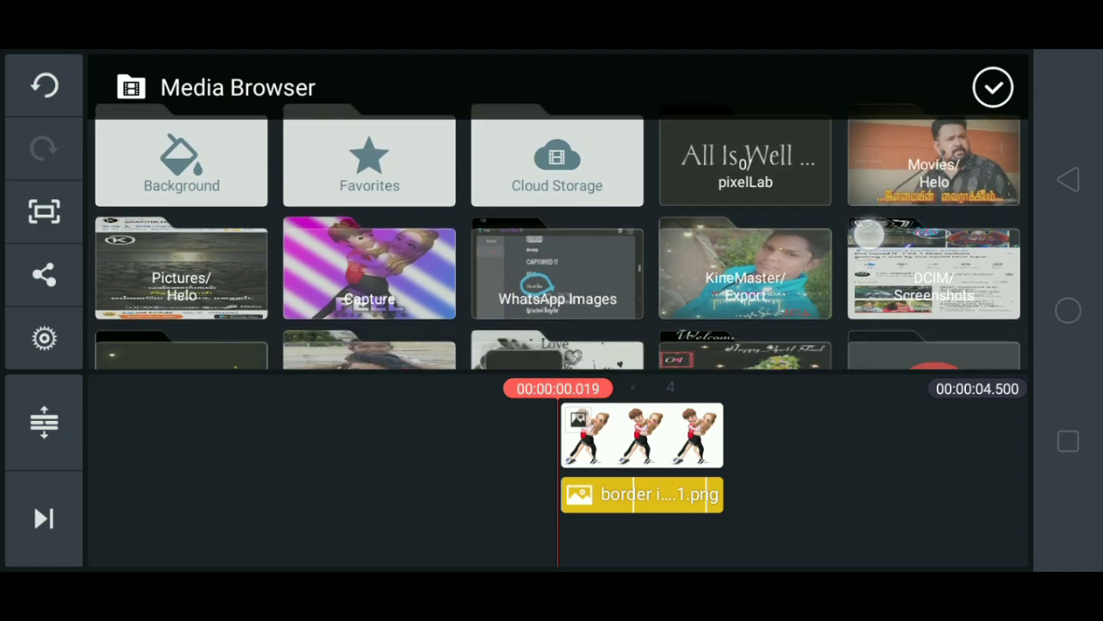
pyautogui.scroll(-5, 854, 264)
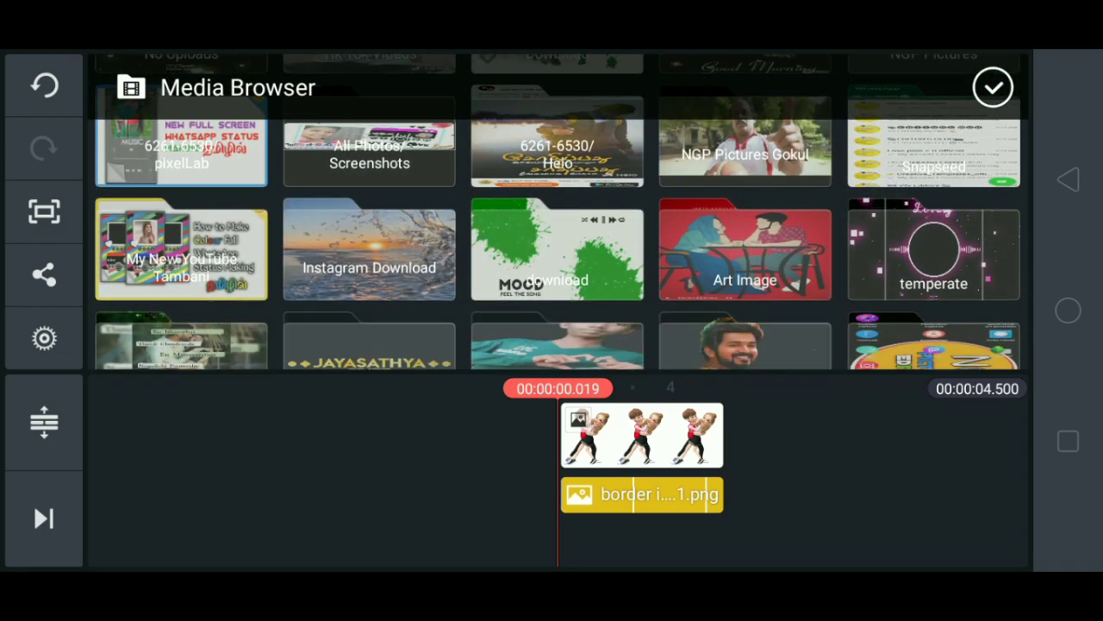
pyautogui.click(953, 276)
pyautogui.scroll(-3, 940, 130)
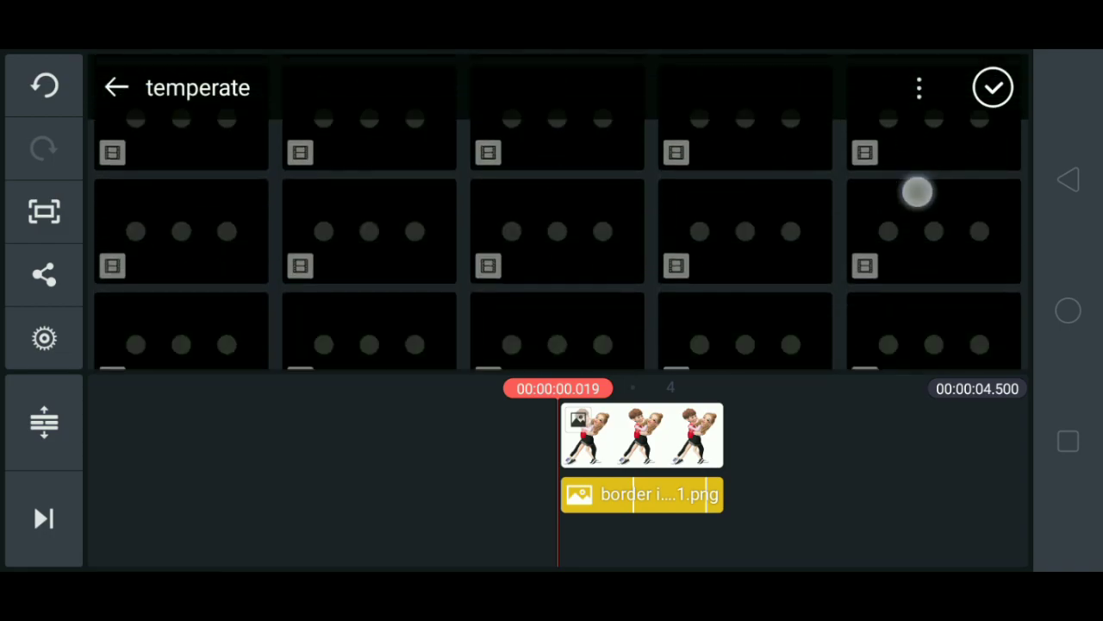
pyautogui.scroll(-3, 916, 190)
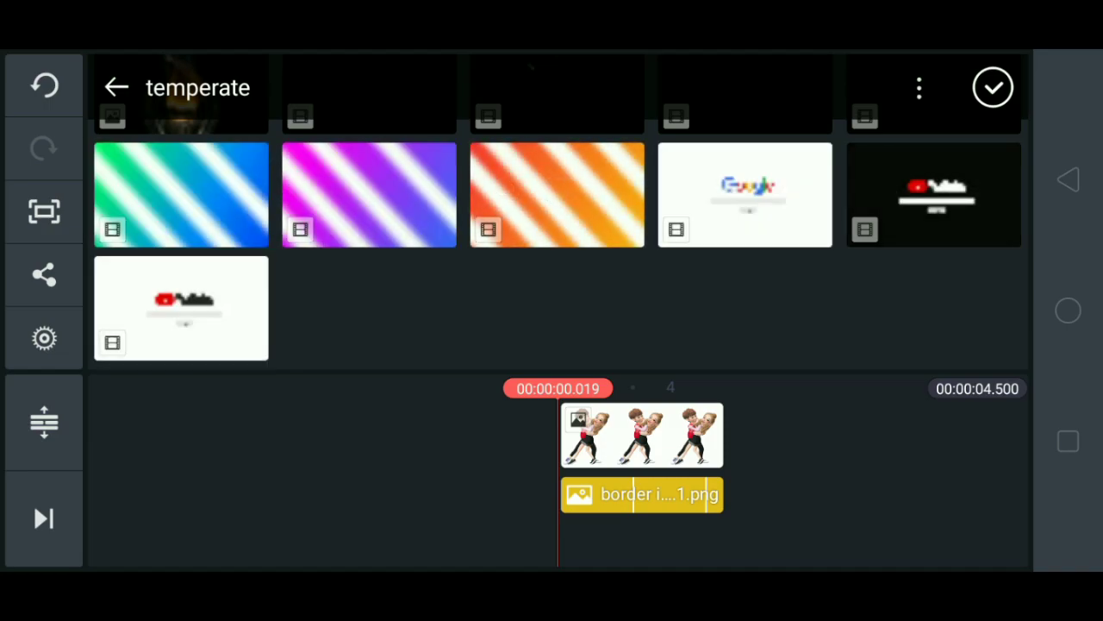
pyautogui.click(557, 194)
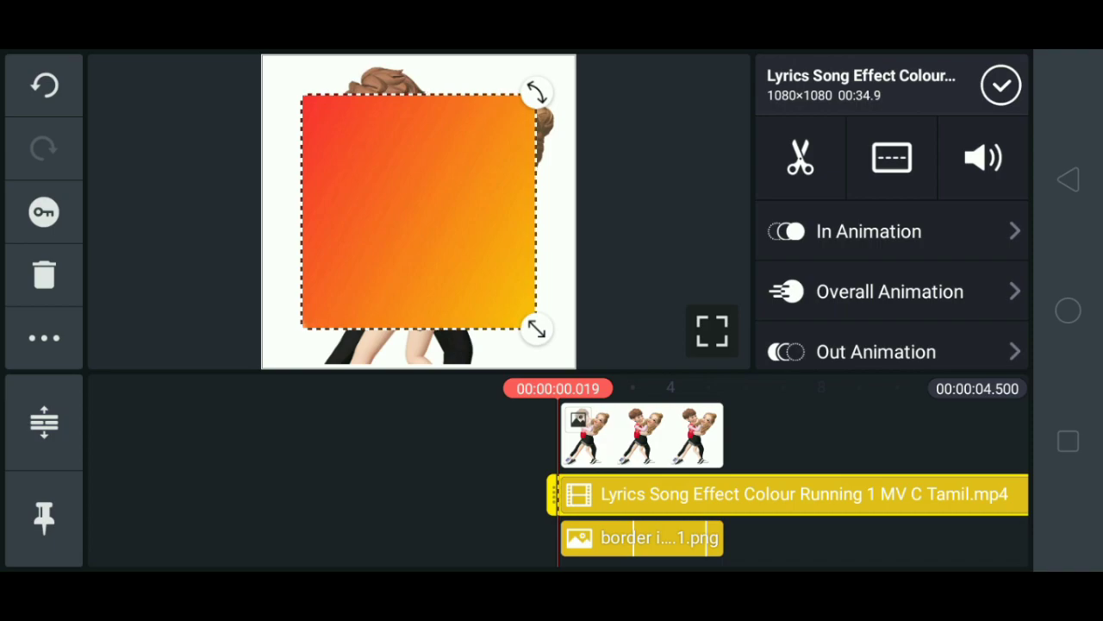
pyautogui.click(893, 157)
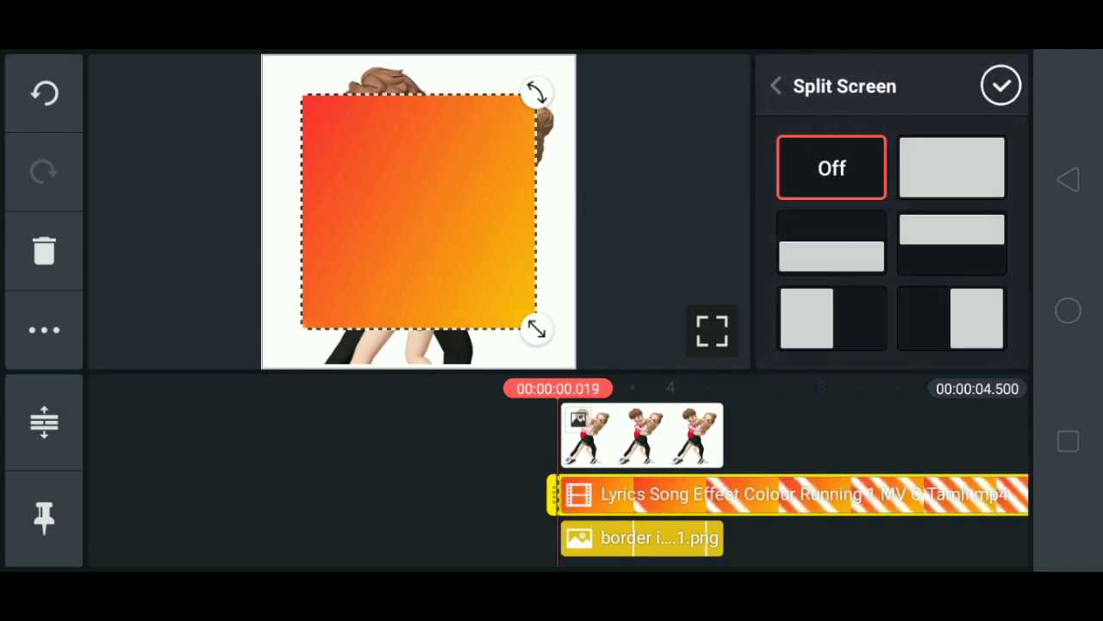
pyautogui.click(948, 179)
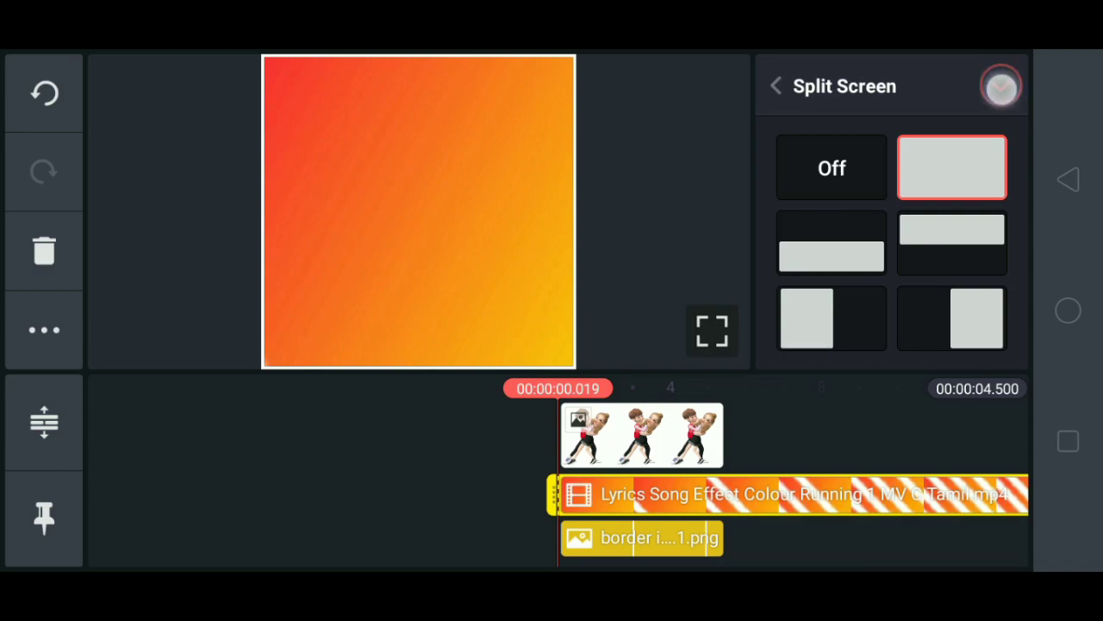
pyautogui.click(1002, 87)
pyautogui.click(855, 494)
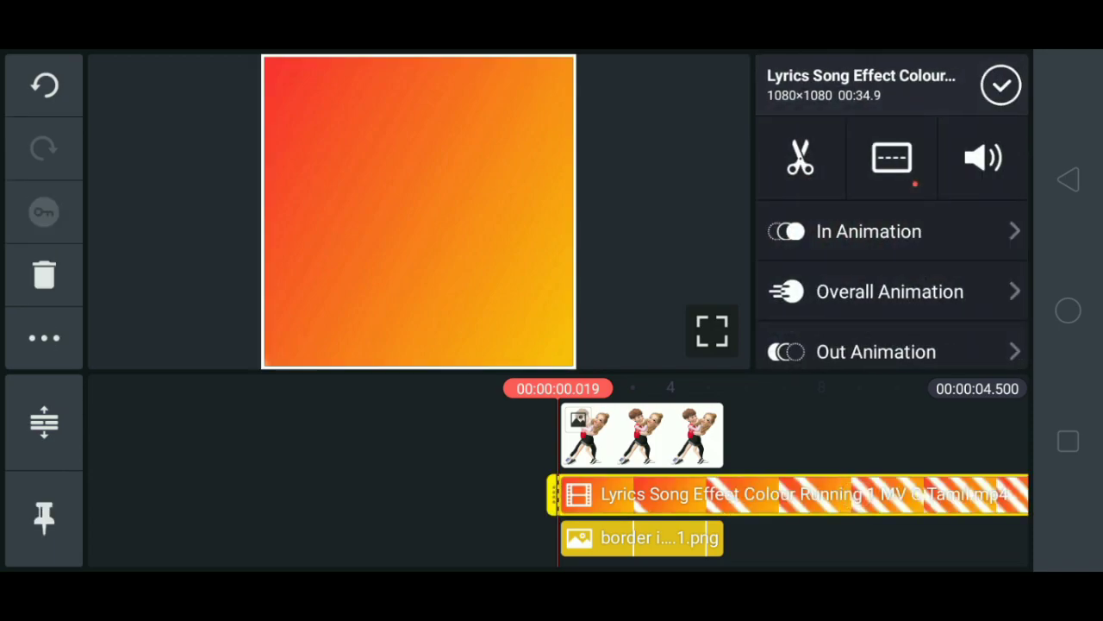
pyautogui.scroll(-5, 910, 321)
pyautogui.scroll(-5, 888, 290)
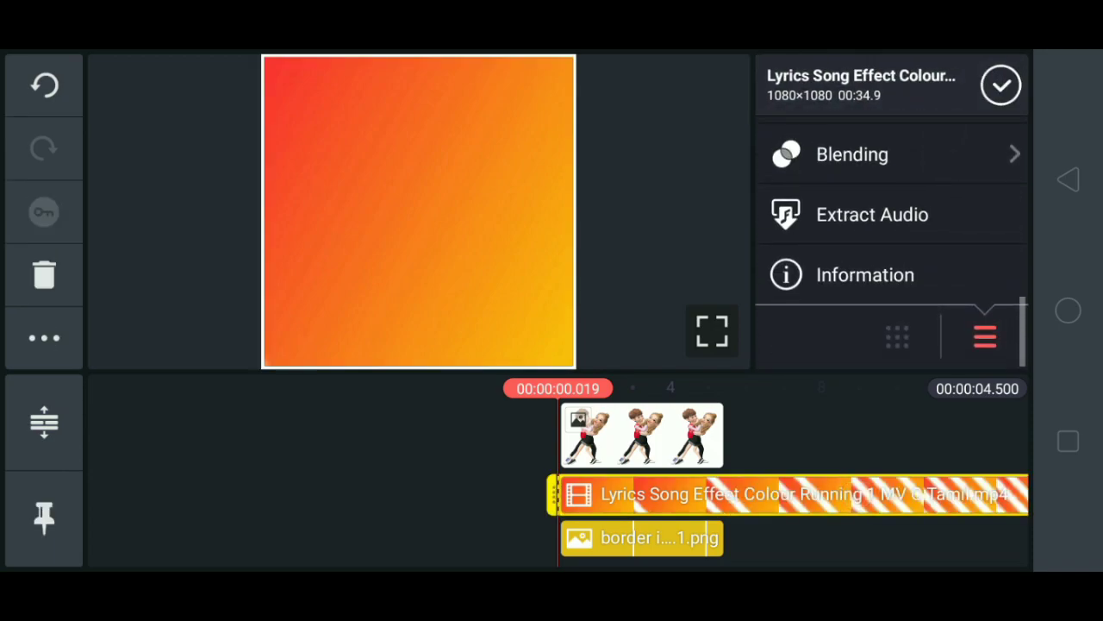
# Set the gradient layer's blend mode to Multiply and scrub the playhead to the end.
pyautogui.click(917, 156)
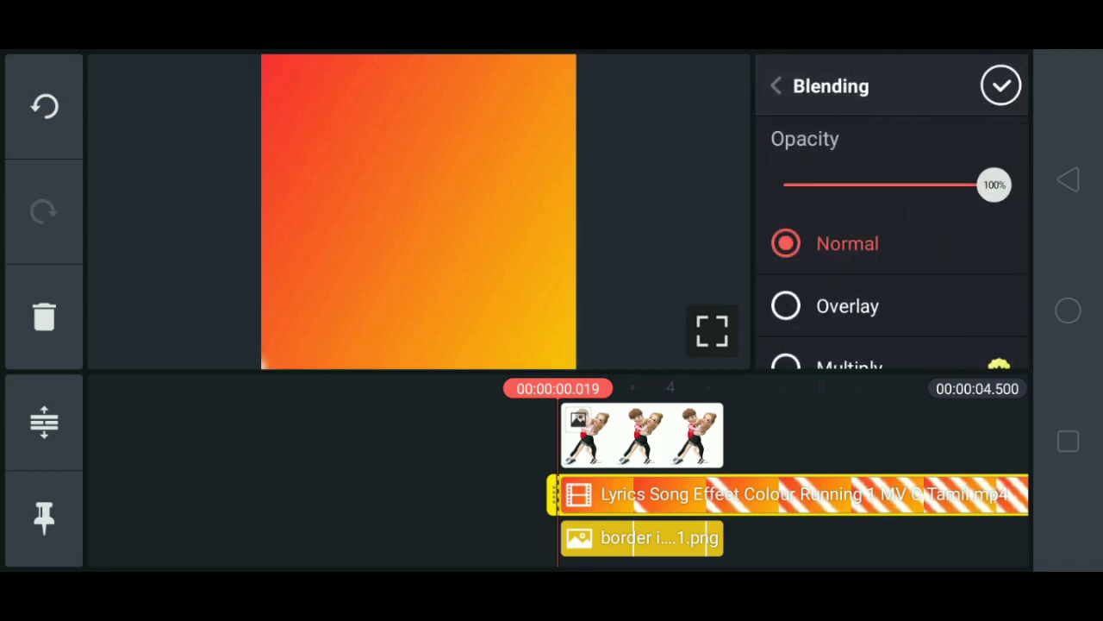
pyautogui.moveTo(907, 302); pyautogui.dragTo(955, 201)
pyautogui.click(849, 278)
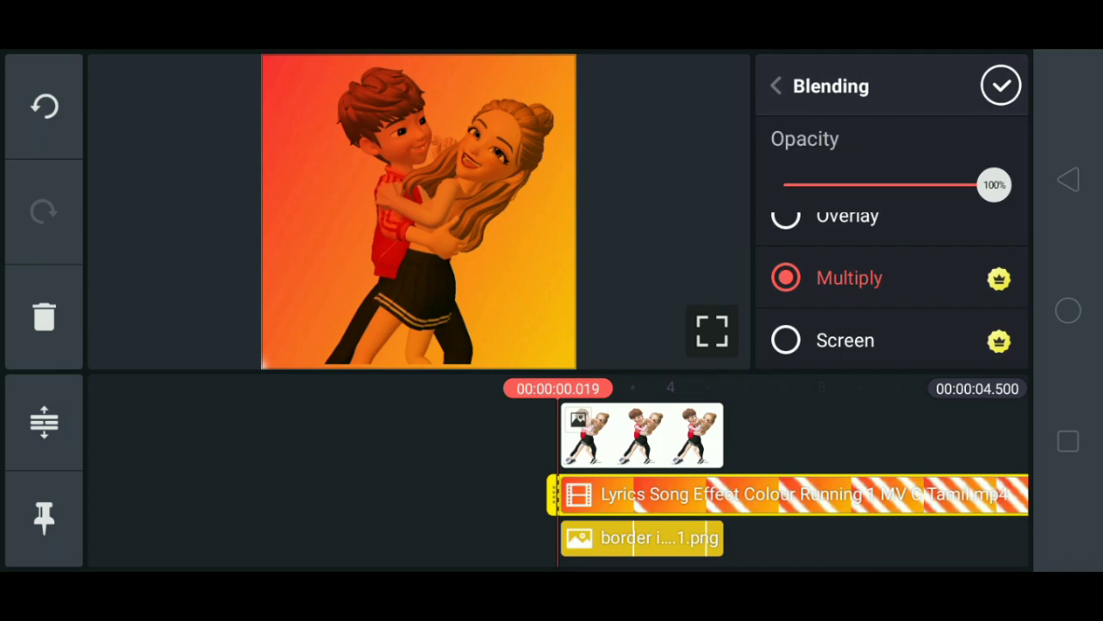
pyautogui.click(1002, 85)
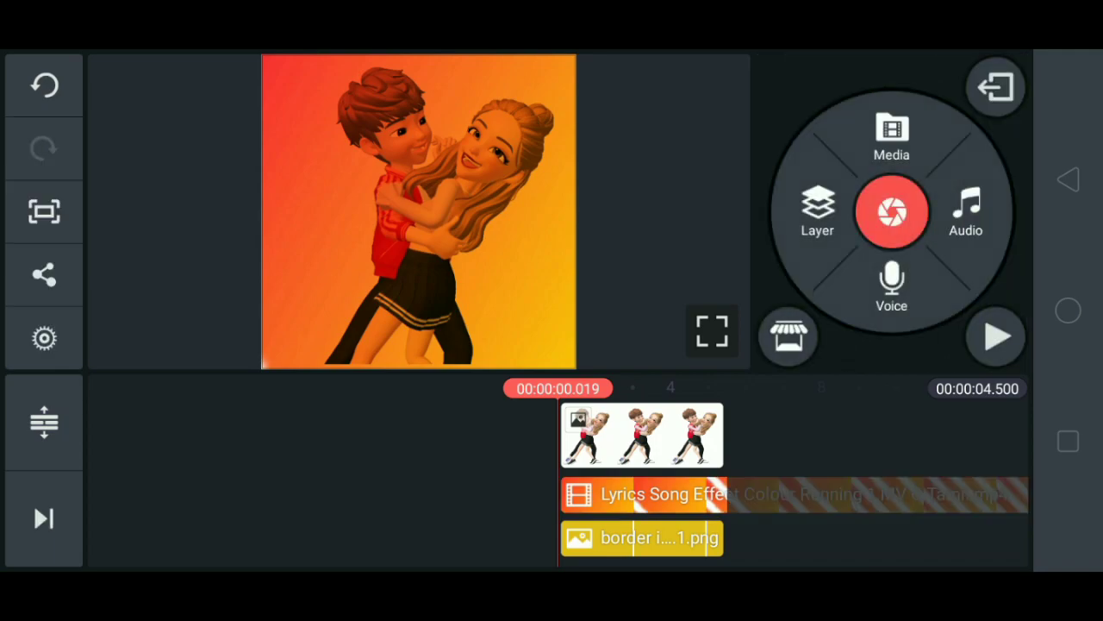
pyautogui.moveTo(899, 490)
pyautogui.mouseDown()
pyautogui.moveTo(664, 425)
pyautogui.moveTo(764, 461)
pyautogui.moveTo(856, 468)
pyautogui.moveTo(815, 454)
pyautogui.moveTo(796, 492)
pyautogui.moveTo(804, 484)
pyautogui.mouseUp()
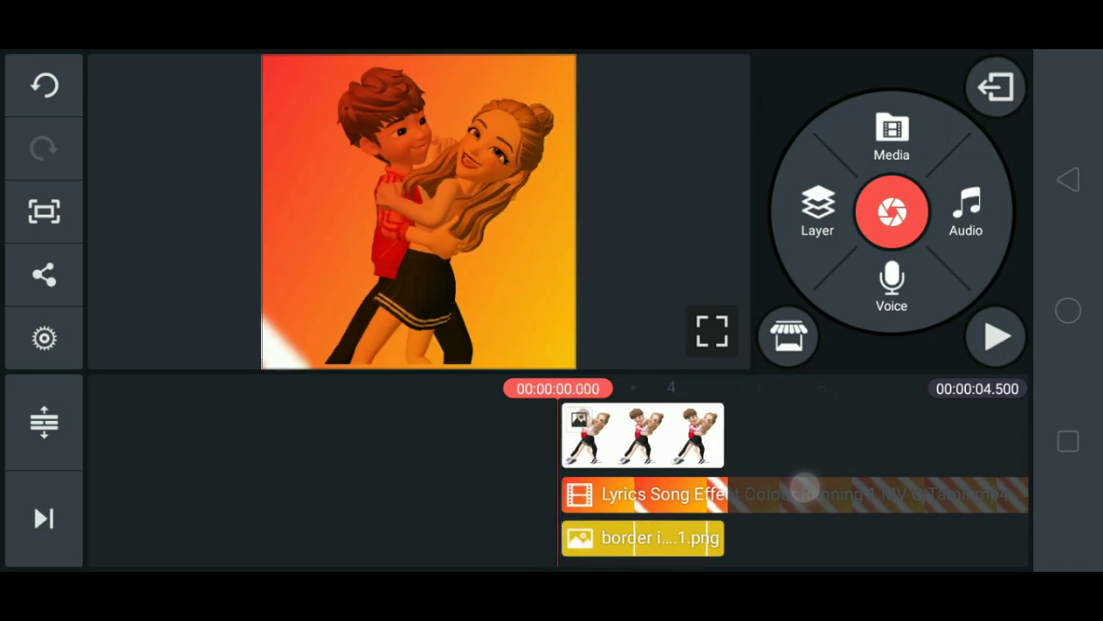
# Add the FEEL THIS SONG image from NGP Pictures and drag it to the frame's bottom.
pyautogui.click(817, 211)
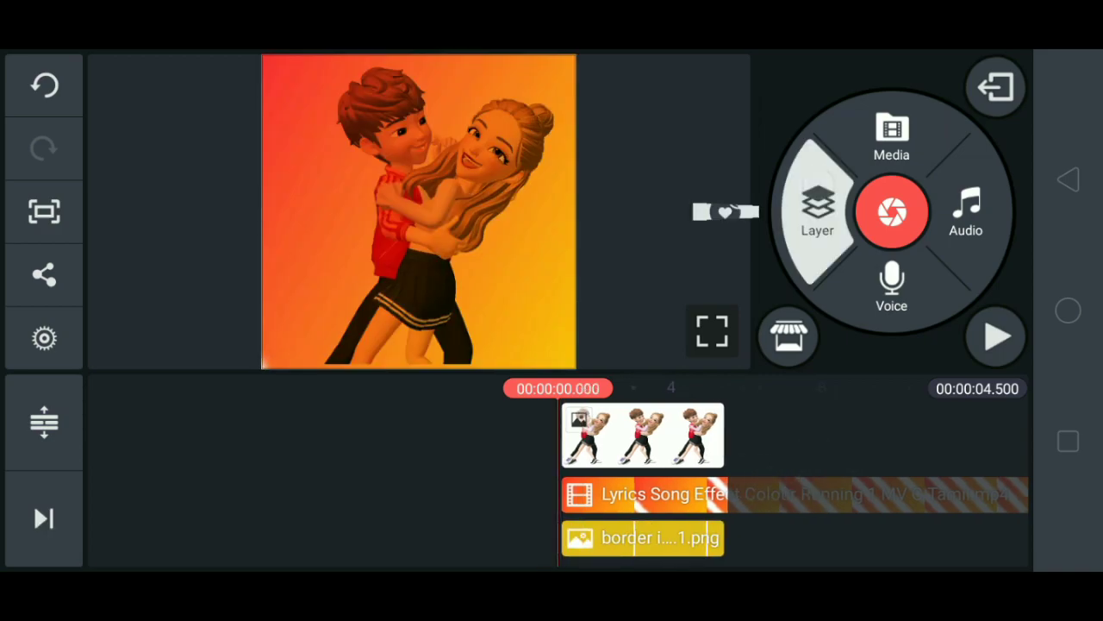
pyautogui.click(741, 95)
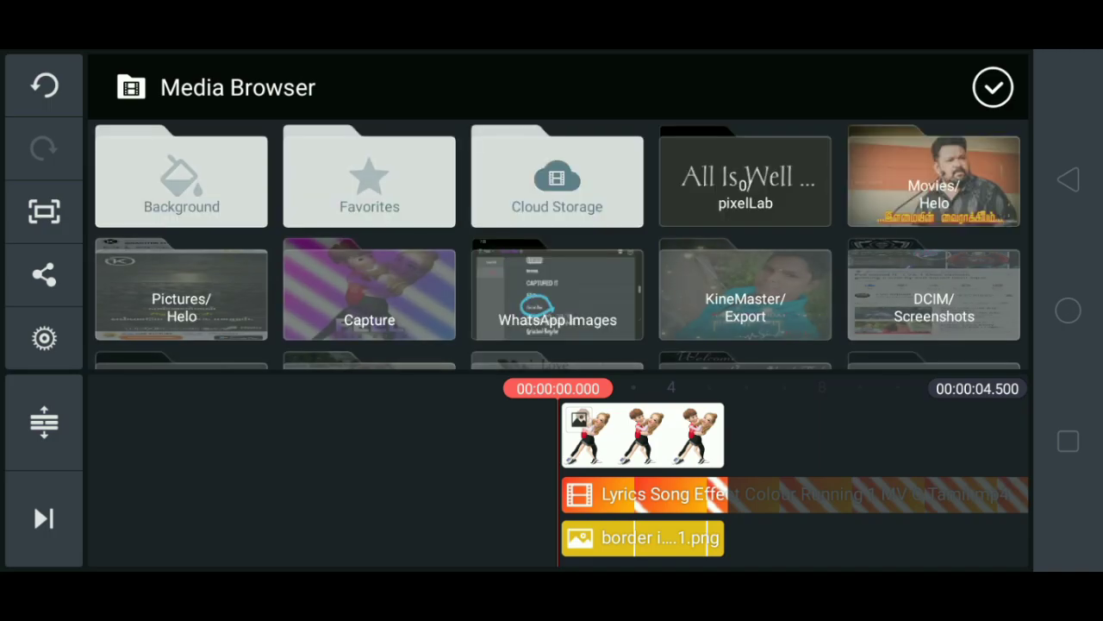
pyautogui.moveTo(879, 362); pyautogui.dragTo(879, 200)
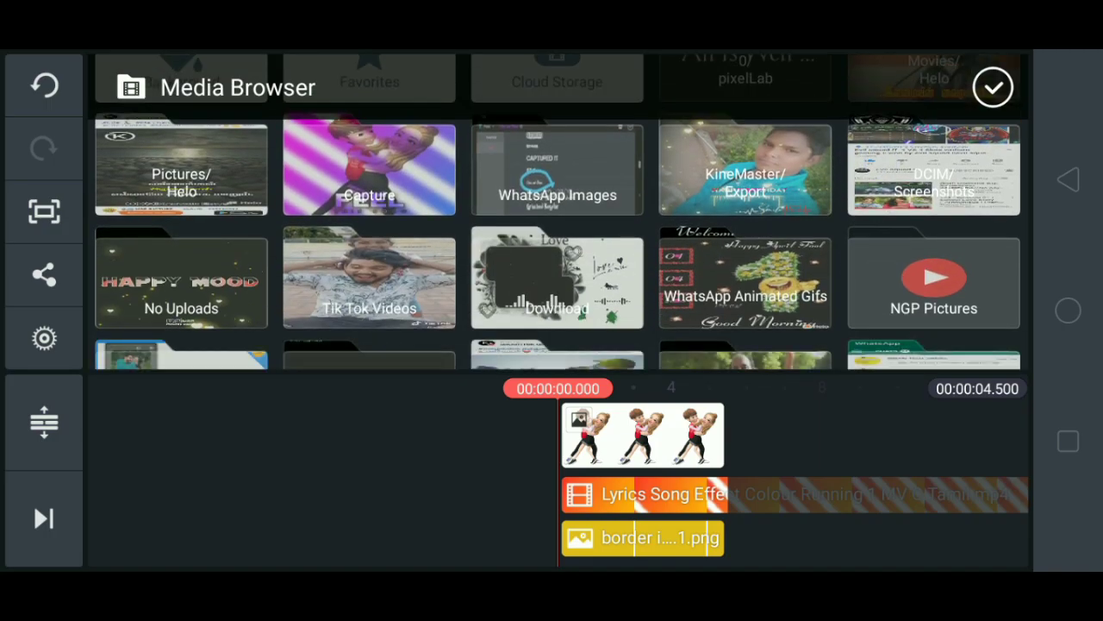
pyautogui.moveTo(698, 310); pyautogui.dragTo(700, 237)
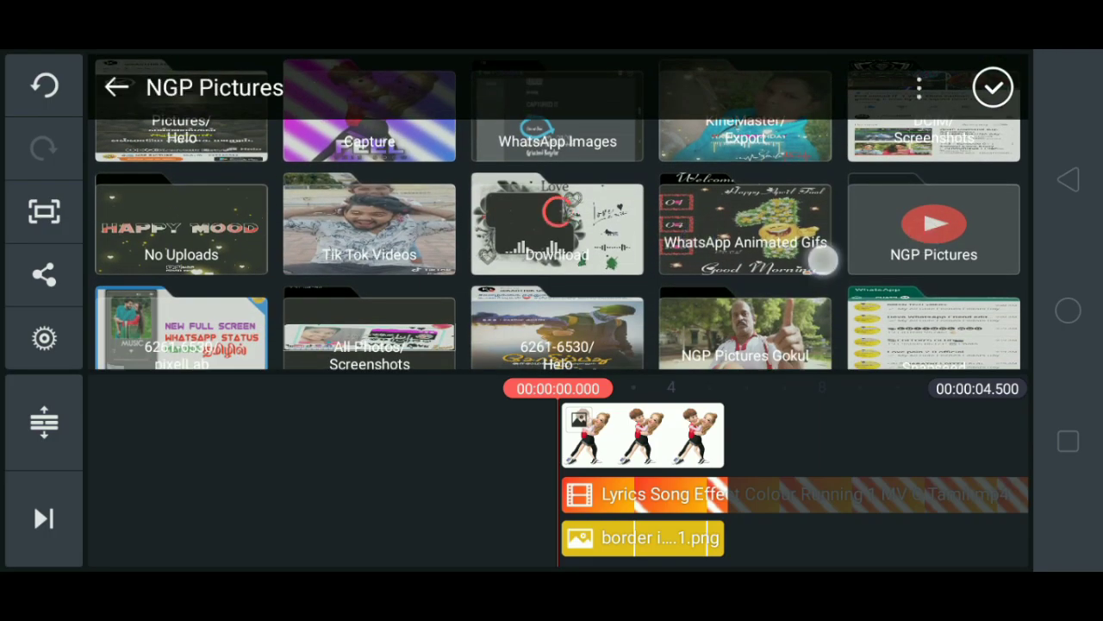
pyautogui.click(824, 260)
pyautogui.moveTo(837, 227); pyautogui.dragTo(874, 152)
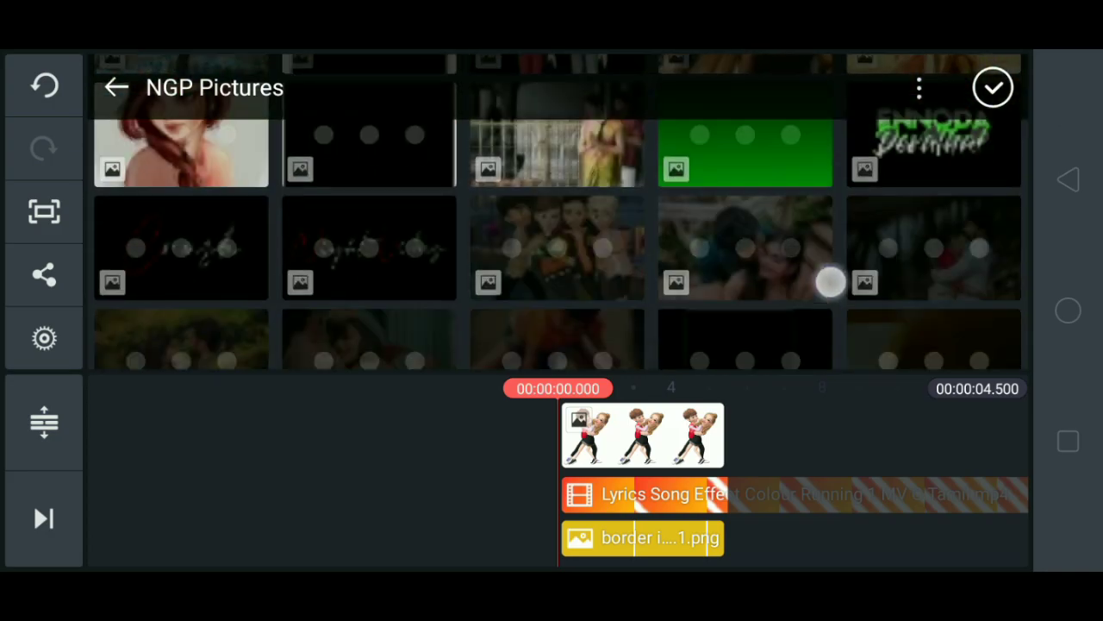
pyautogui.moveTo(830, 282); pyautogui.dragTo(832, 172)
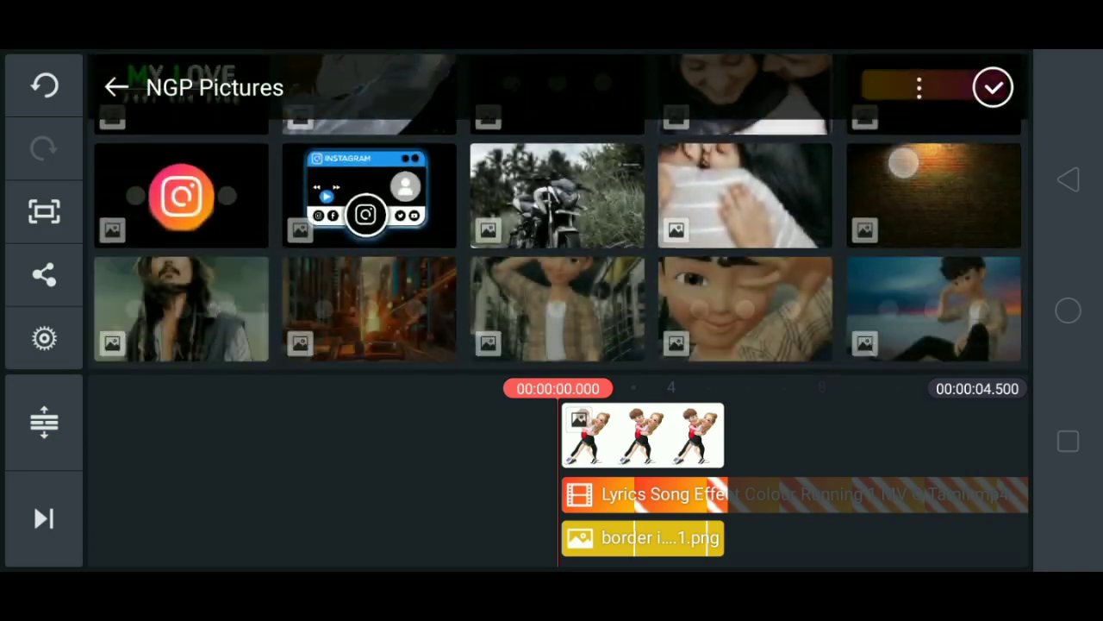
pyautogui.moveTo(843, 372); pyautogui.dragTo(849, 277)
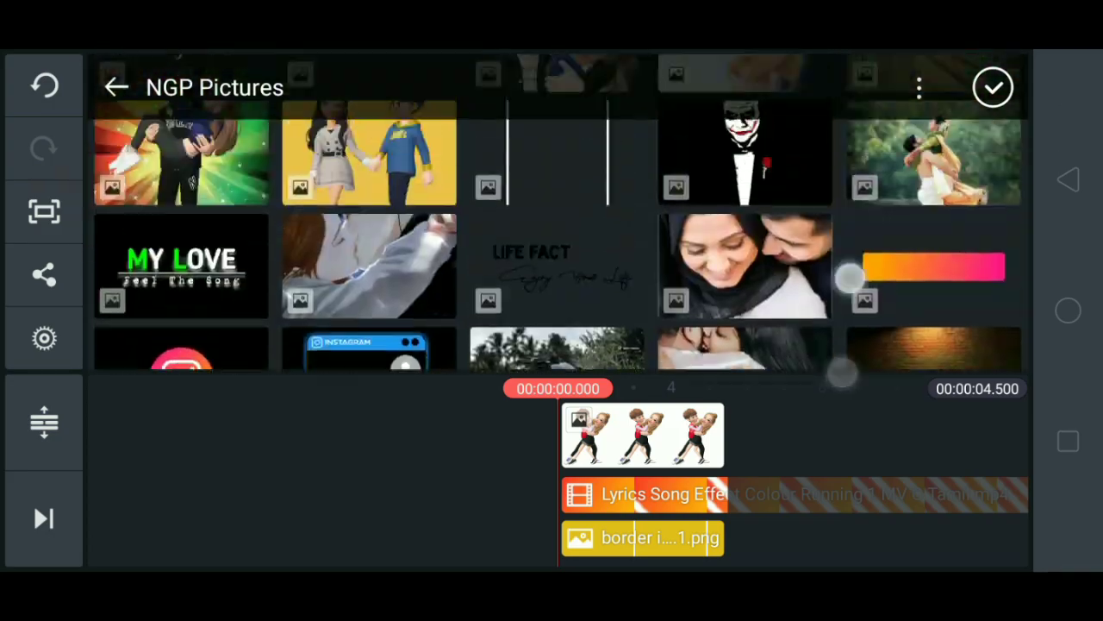
pyautogui.moveTo(846, 345)
pyautogui.mouseDown()
pyautogui.moveTo(845, 233)
pyautogui.moveTo(864, 205)
pyautogui.moveTo(853, 353)
pyautogui.mouseUp()
pyautogui.click(374, 242)
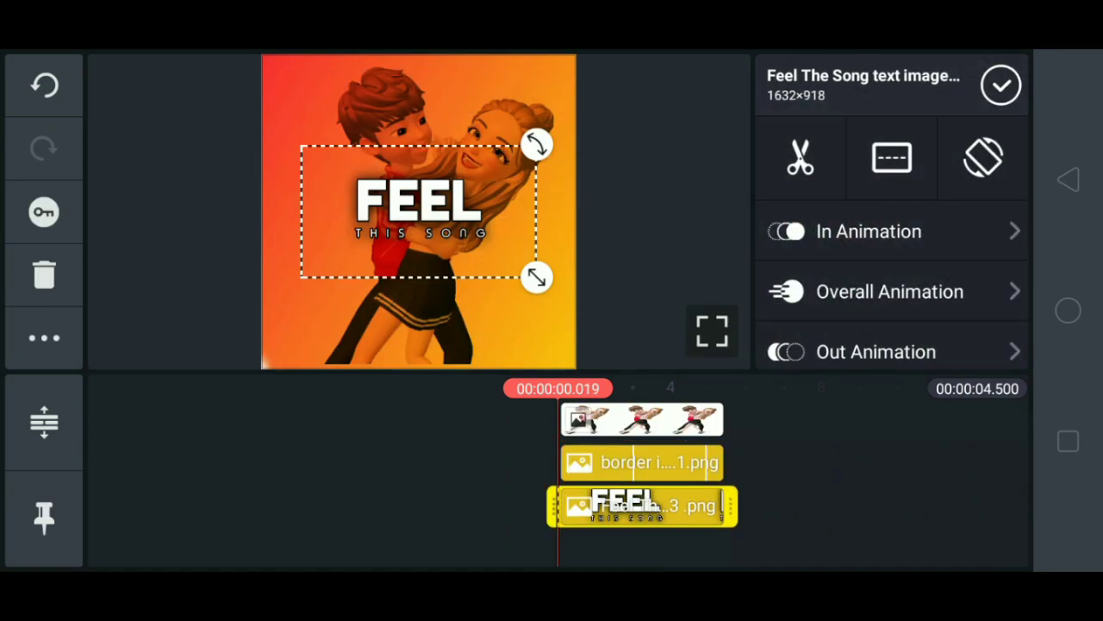
pyautogui.moveTo(495, 250)
pyautogui.mouseDown()
pyautogui.moveTo(492, 333)
pyautogui.moveTo(475, 338)
pyautogui.moveTo(488, 341)
pyautogui.mouseUp()
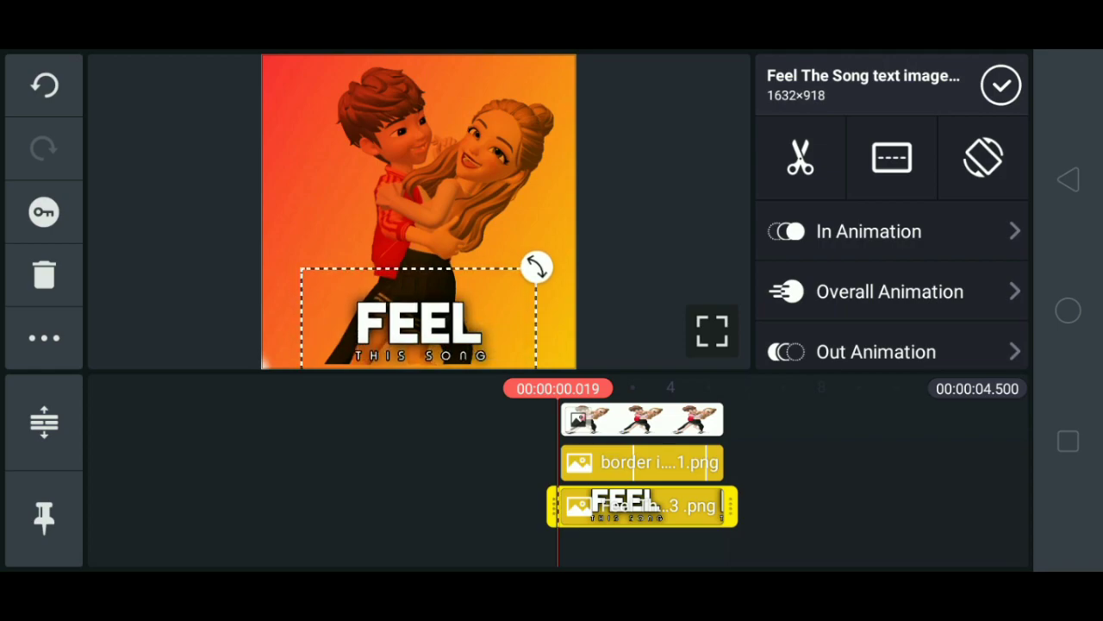
pyautogui.click(1001, 84)
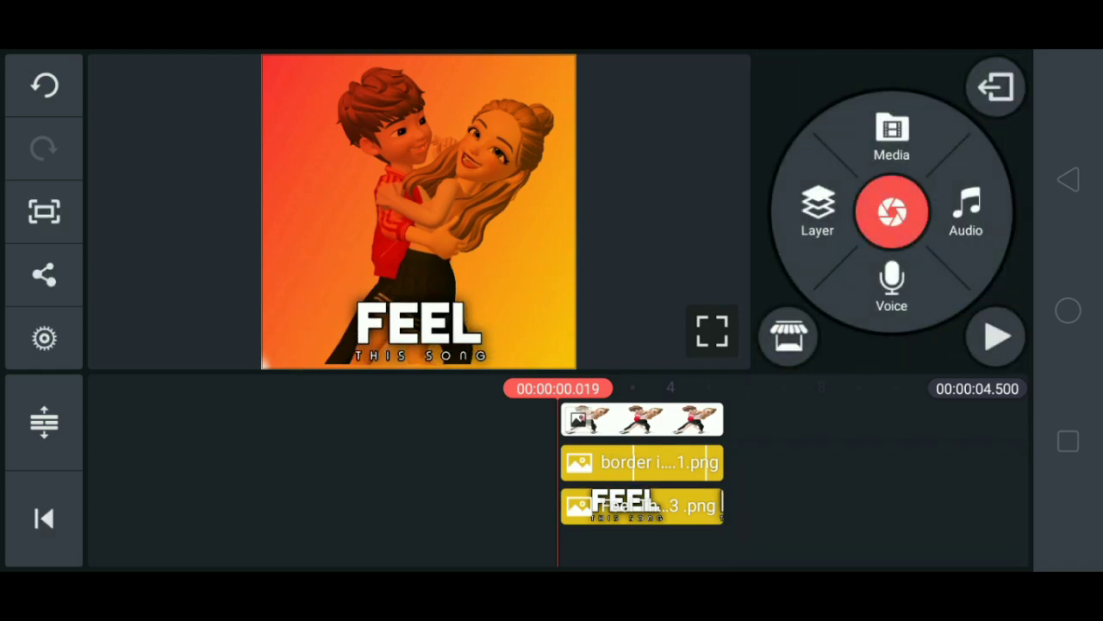
pyautogui.moveTo(837, 447)
pyautogui.mouseDown()
pyautogui.moveTo(773, 437)
pyautogui.moveTo(848, 445)
pyautogui.mouseUp()
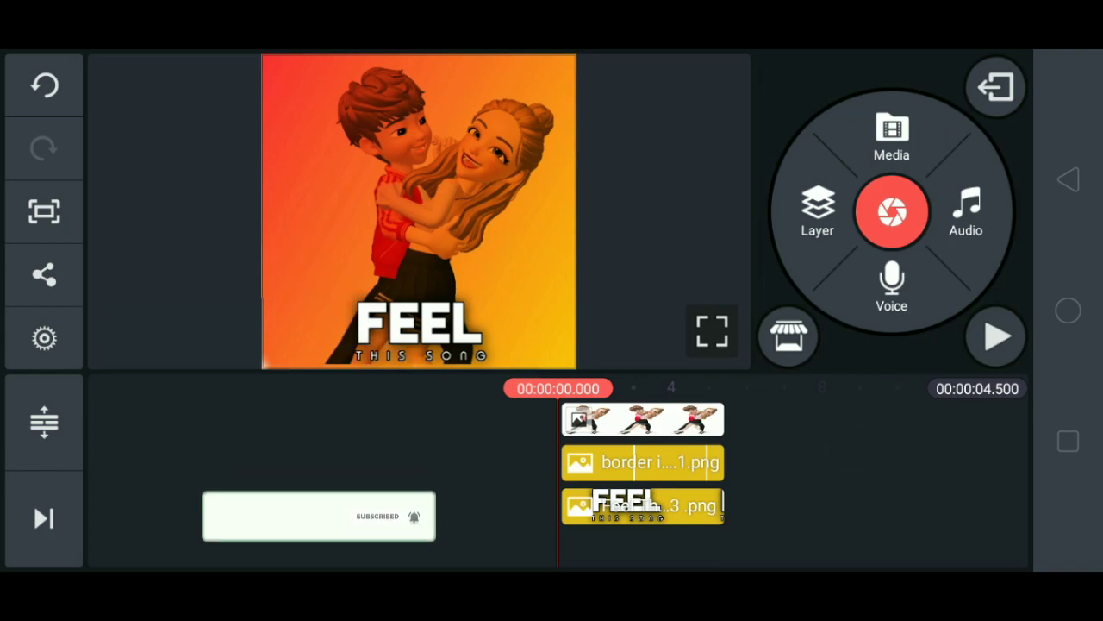
pyautogui.click(996, 336)
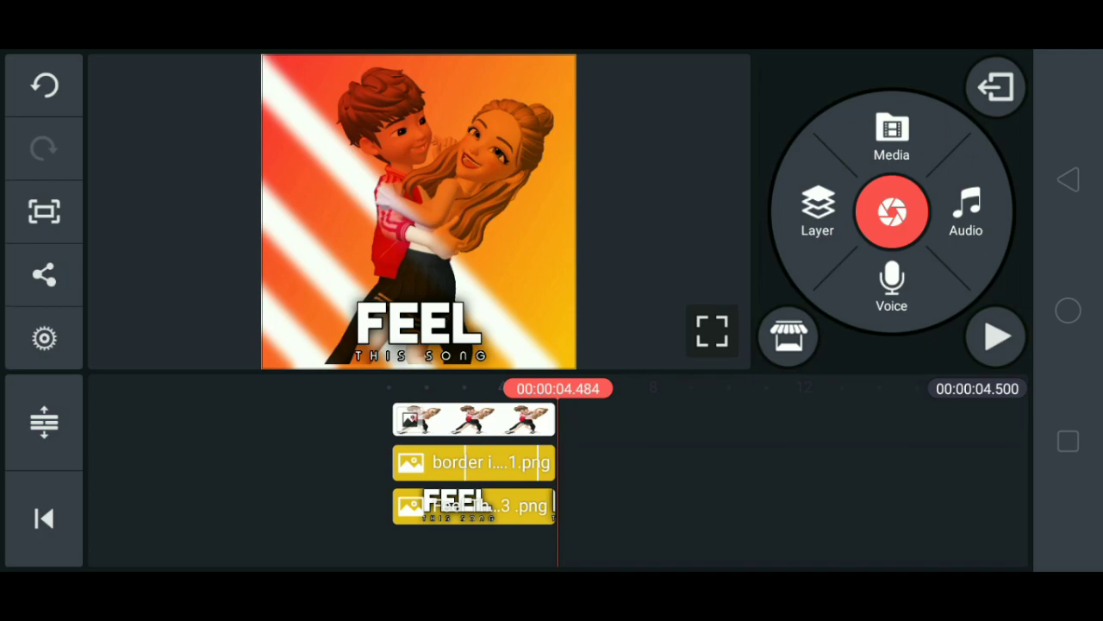
pyautogui.moveTo(662, 475); pyautogui.dragTo(844, 466)
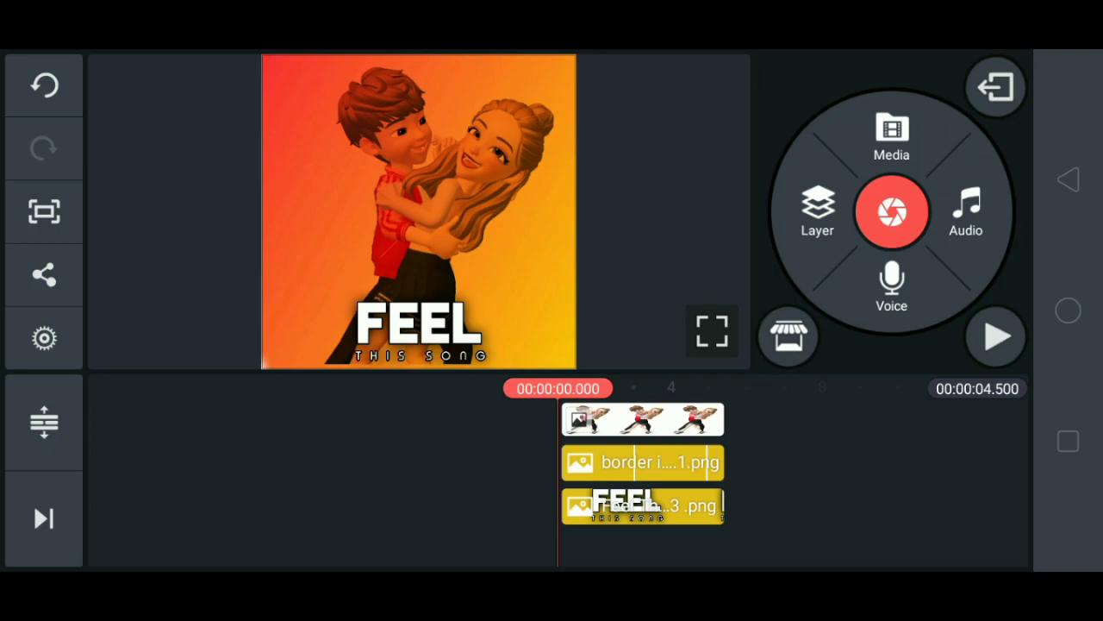
# Exit the editor back to the KineMaster home screen with the saved Untitled project.
pyautogui.click(1067, 189)
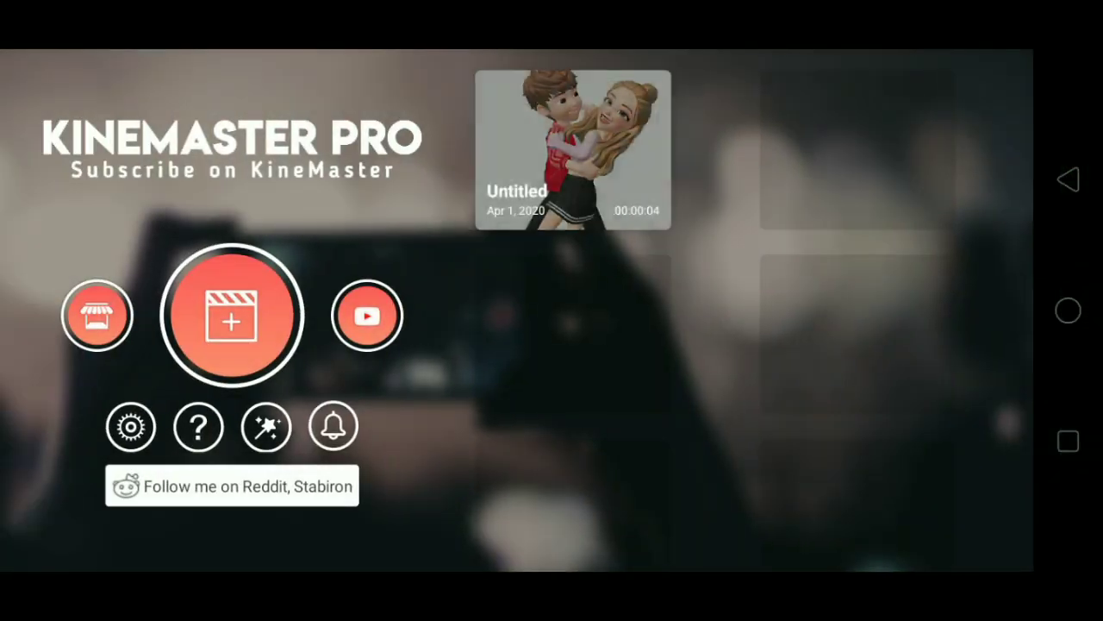